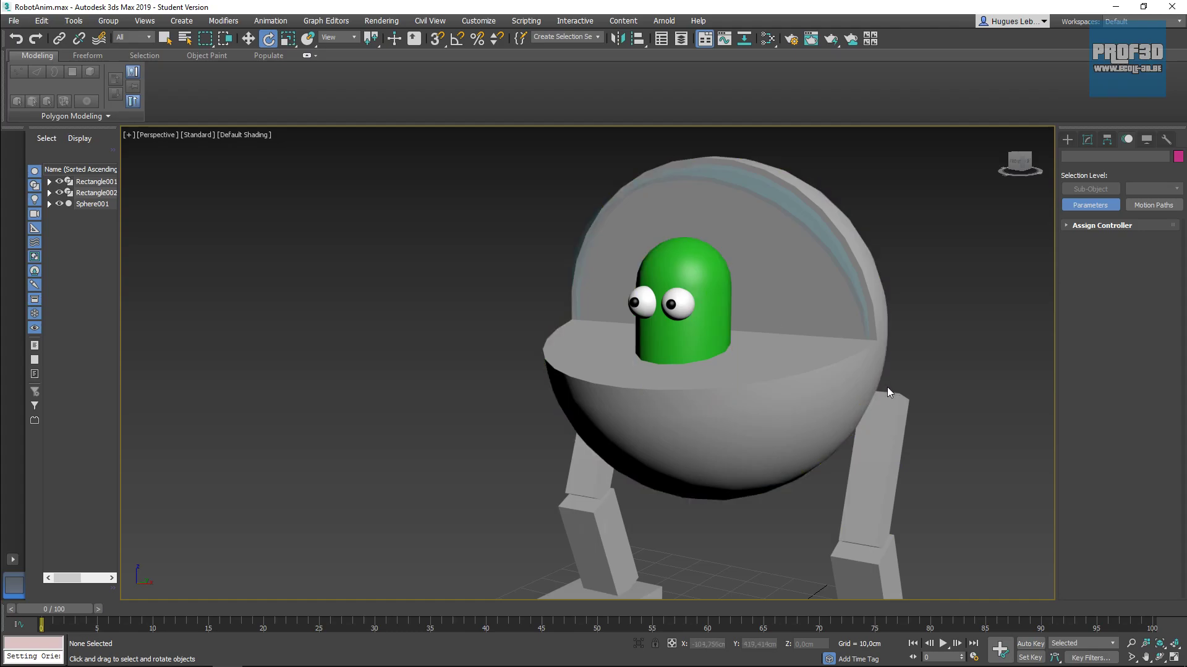
- In the front view, draw a rectangle about 21.3 cm wide and 11.4 cm long around the character's two eyes
{"action": "middle_click_drag", "start_coordinate": [793, 356], "coordinate": [732, 342], "text": "alt"}
{"action": "scroll", "coordinate": [732, 341], "scroll_direction": "down", "scroll_amount": 3}
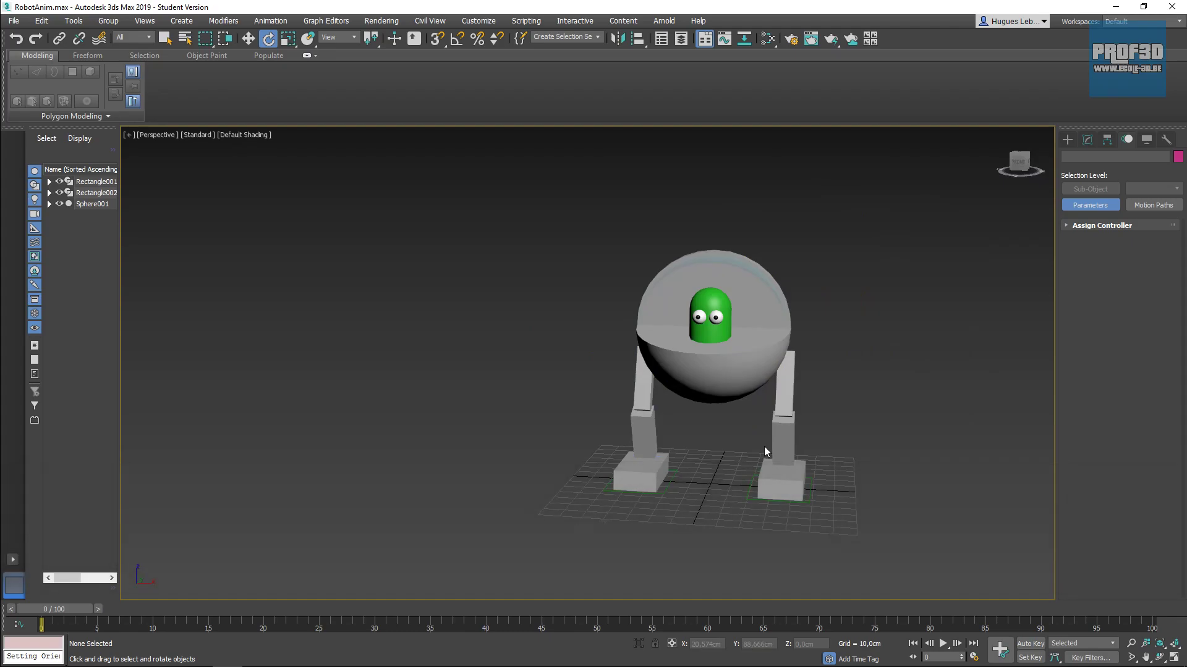
{"action": "middle_click_drag", "start_coordinate": [869, 365], "coordinate": [783, 353]}
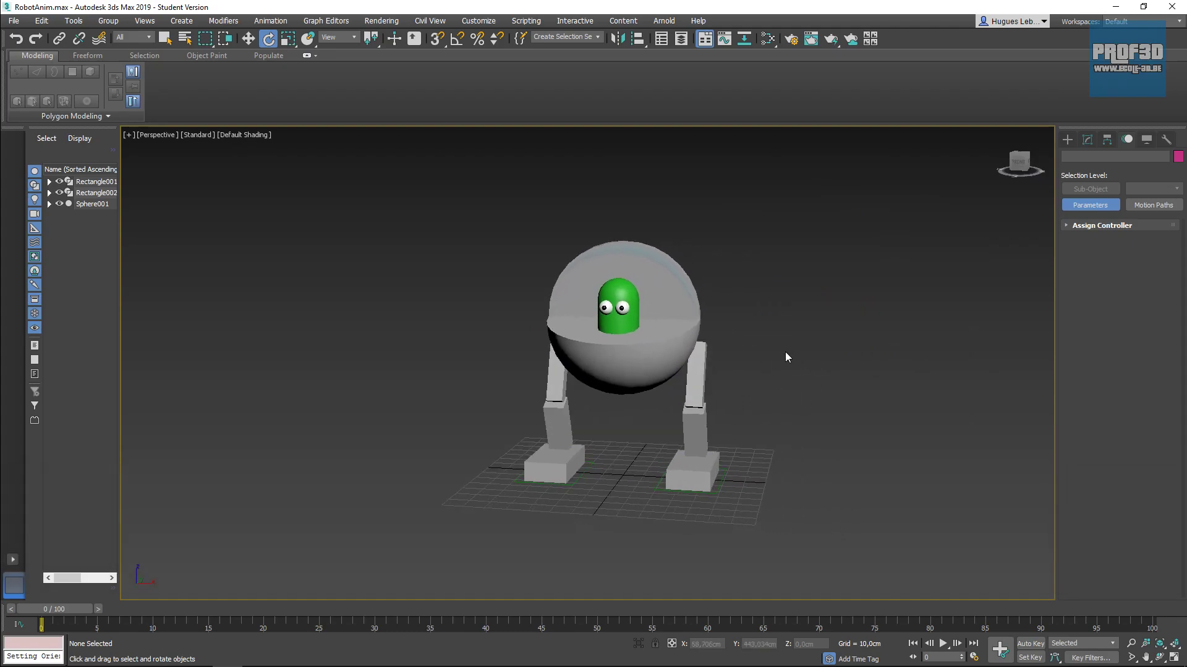
{"action": "key", "text": "f"}
{"action": "middle_click_drag", "start_coordinate": [699, 270], "coordinate": [732, 453]}
{"action": "scroll", "coordinate": [642, 297], "scroll_direction": "up", "scroll_amount": 3}
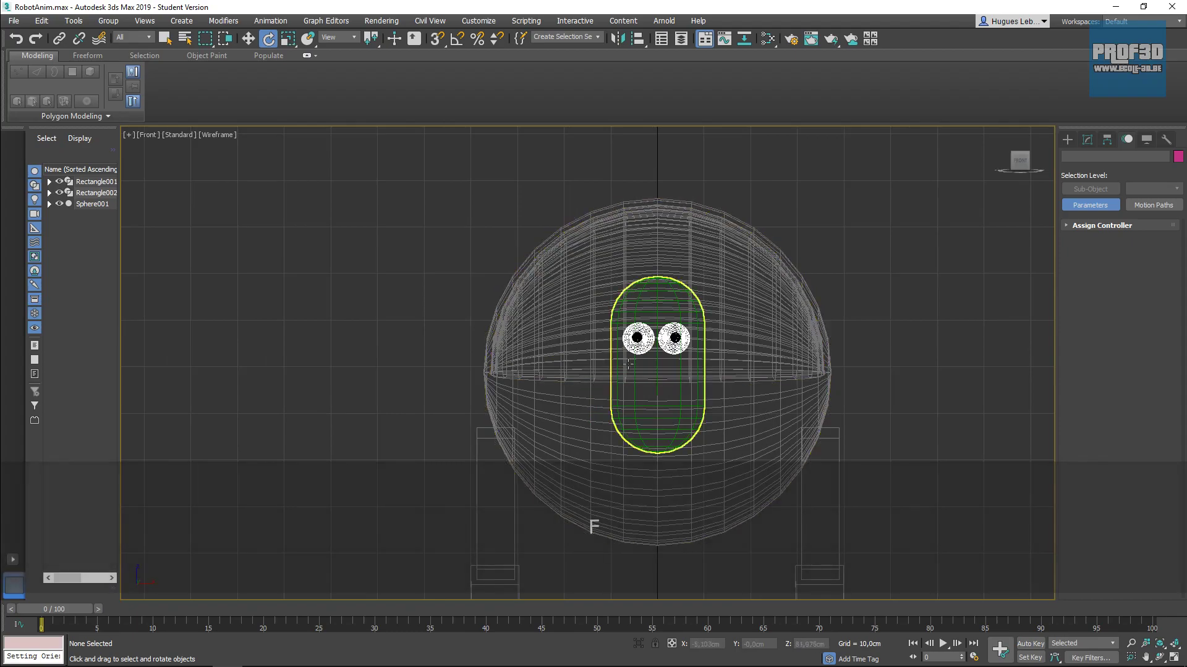
{"action": "middle_click_drag", "start_coordinate": [901, 369], "coordinate": [850, 353]}
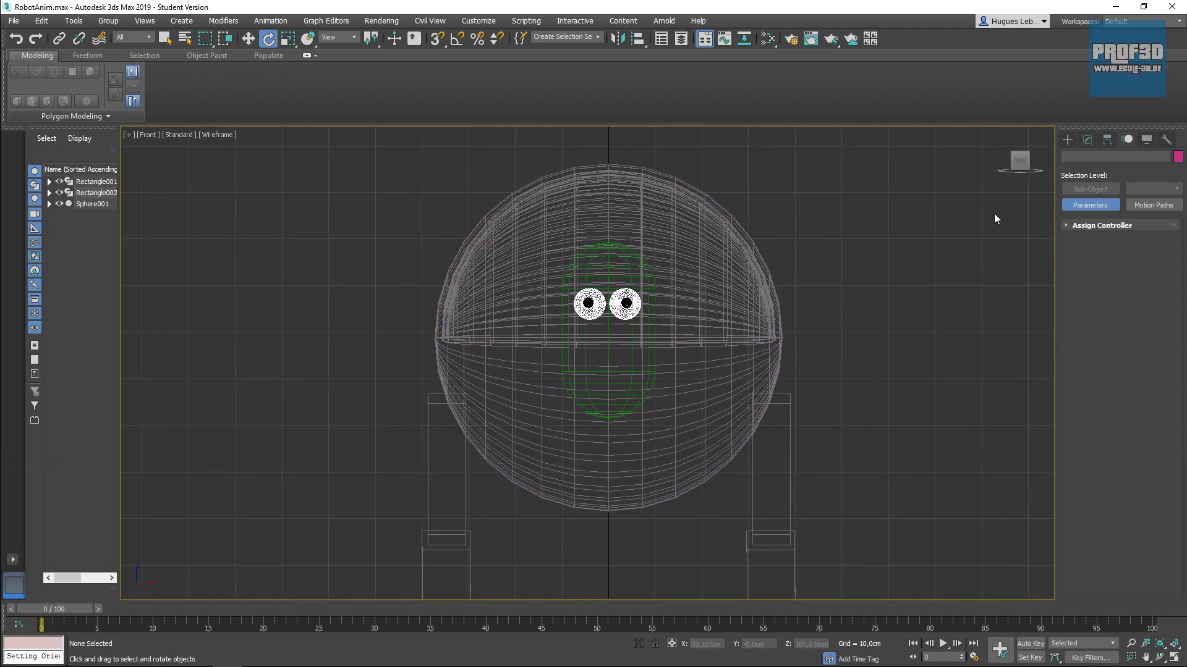
{"action": "left_click", "coordinate": [1067, 139]}
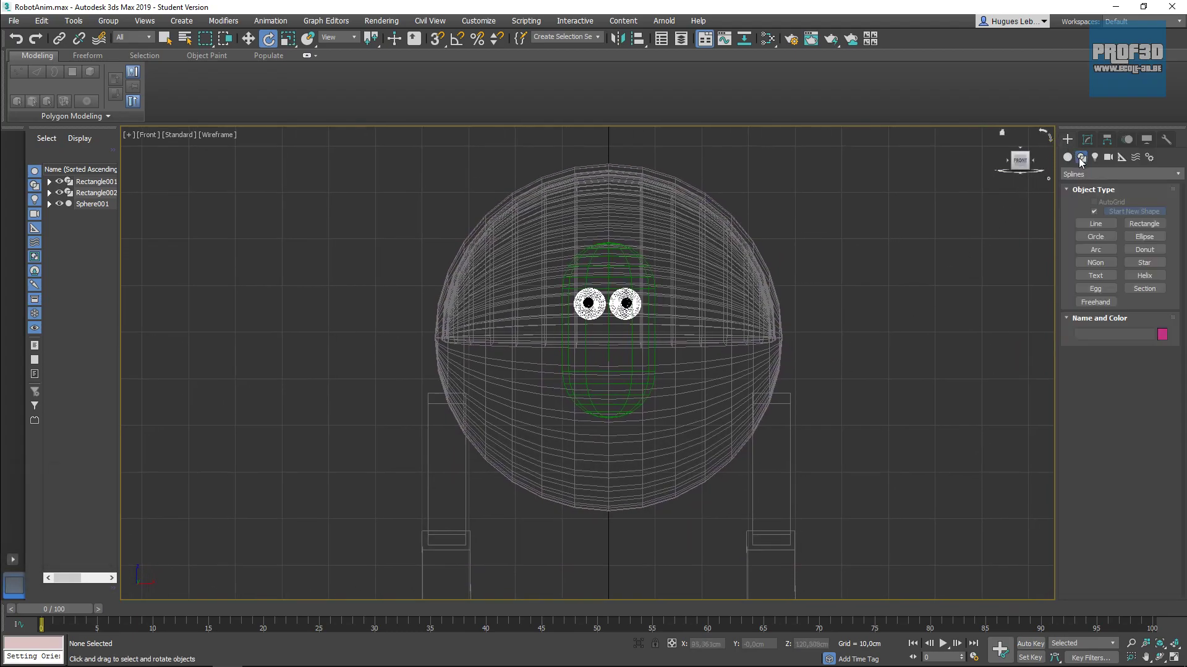
{"action": "left_click", "coordinate": [1144, 224]}
{"action": "middle_click_drag", "start_coordinate": [885, 432], "coordinate": [818, 291]}
{"action": "middle_click_drag", "start_coordinate": [835, 357], "coordinate": [838, 474]}
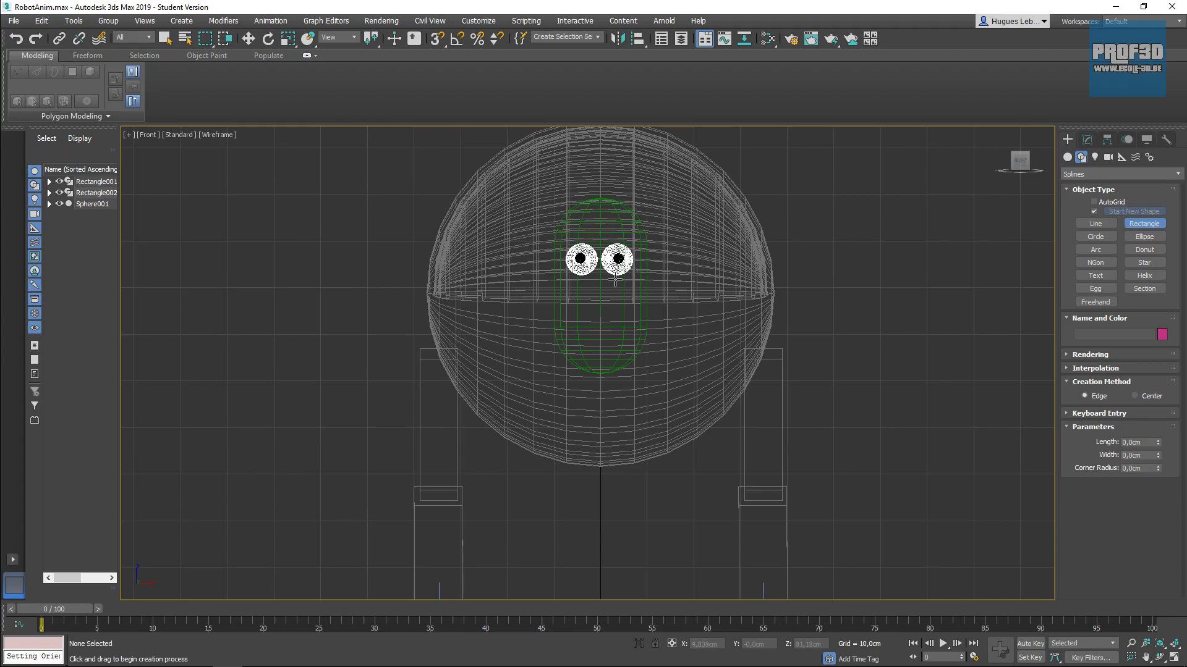
{"action": "left_click_drag", "start_coordinate": [547, 230], "coordinate": [647, 283]}
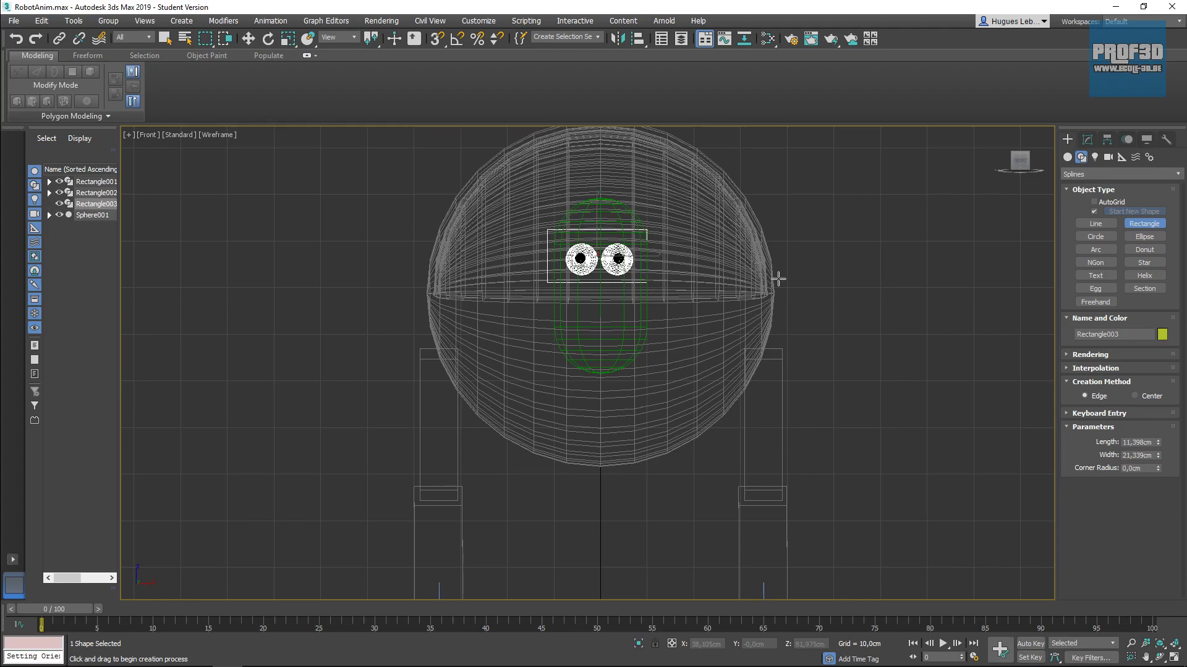
- Draw a circle centred on the first eye inside the rectangle and clone it as one copy onto the second eye
{"action": "middle_click_drag", "start_coordinate": [759, 275], "coordinate": [795, 332]}
{"action": "scroll", "coordinate": [794, 332], "scroll_direction": "up", "scroll_amount": 4}
{"action": "middle_click_drag", "start_coordinate": [708, 303], "coordinate": [770, 330]}
{"action": "left_click", "coordinate": [1095, 237]}
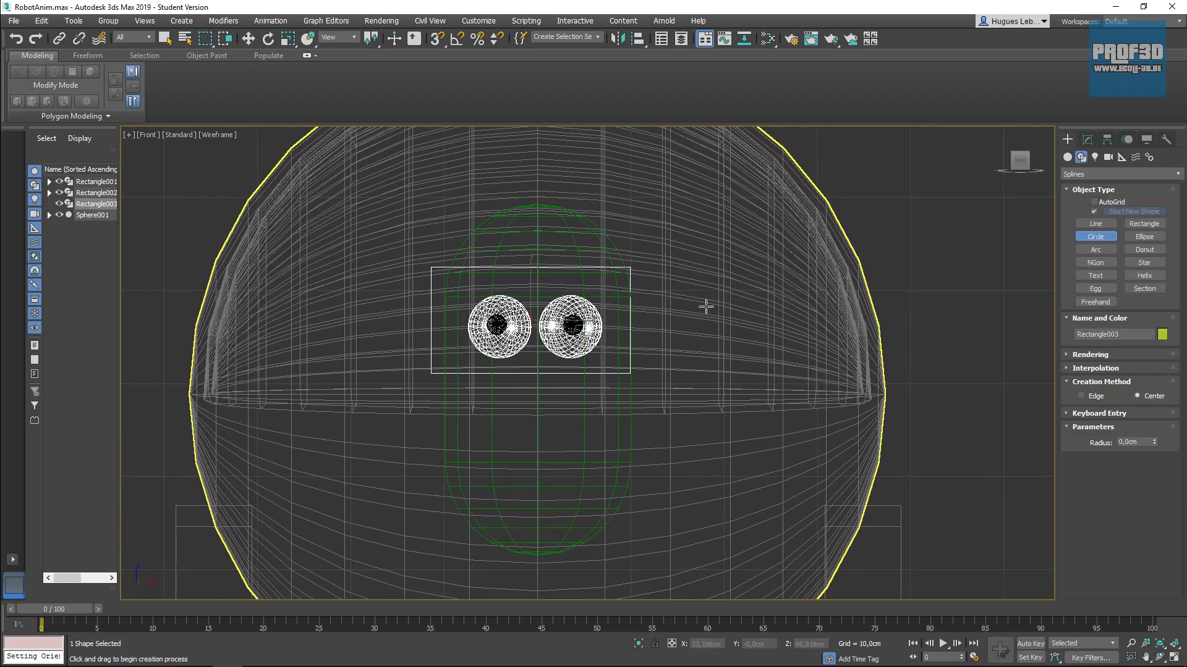
{"action": "mouse_move", "coordinate": [484, 324]}
{"action": "left_mouse_down"}
{"action": "mouse_move", "coordinate": [522, 352]}
{"action": "mouse_move", "coordinate": [524, 329]}
{"action": "mouse_move", "coordinate": [607, 330]}
{"action": "left_mouse_up"}
{"action": "left_click", "coordinate": [248, 39]}
{"action": "key", "text": "shift"}
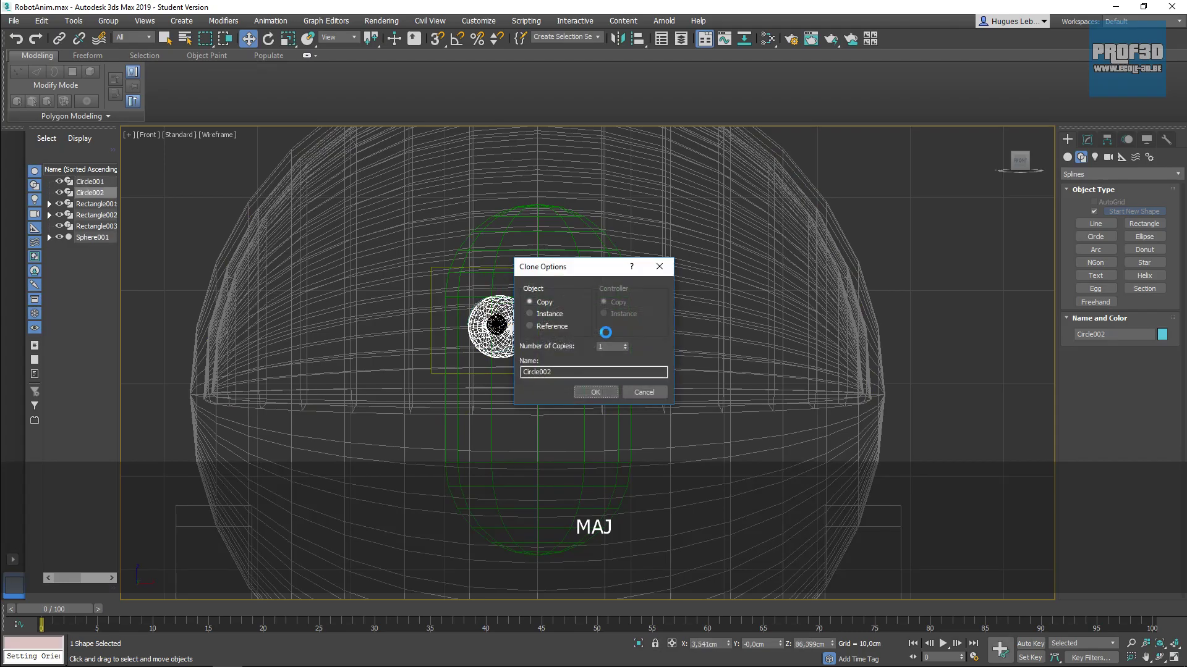
{"action": "left_click", "coordinate": [597, 389]}
- Select both circles and the surrounding rectangle and move them together well in front of the robot, to about Y -148 cm
{"action": "middle_click_drag", "start_coordinate": [725, 330], "coordinate": [669, 365], "text": "alt"}
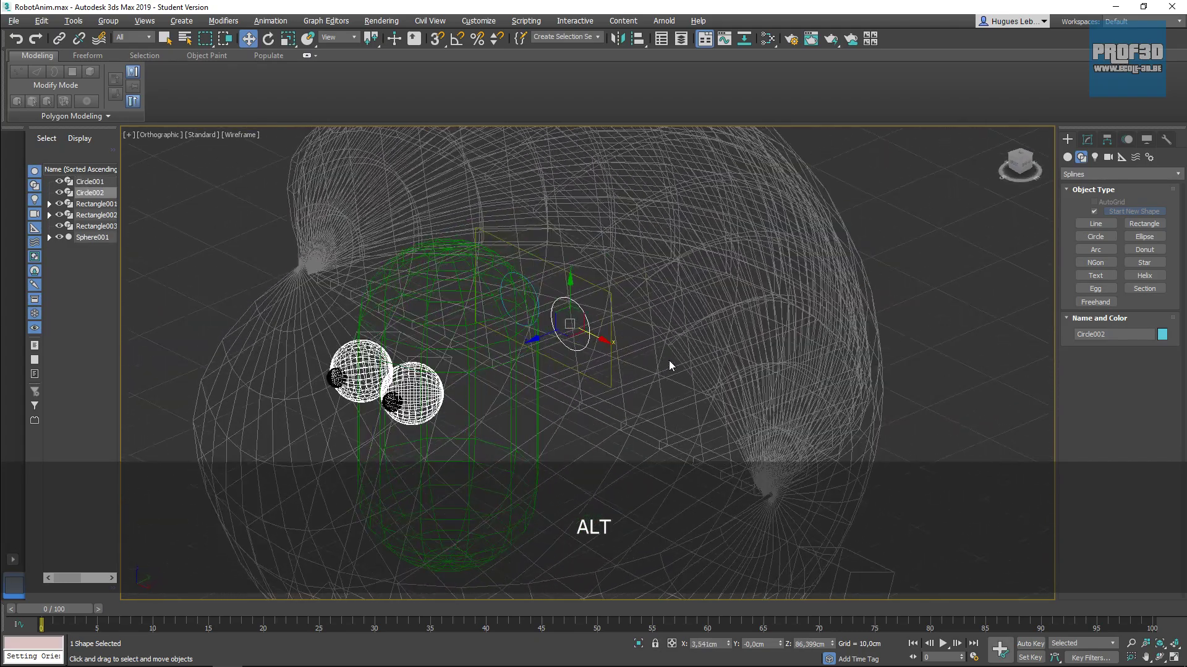
{"action": "left_click", "coordinate": [530, 286], "text": "ctrl"}
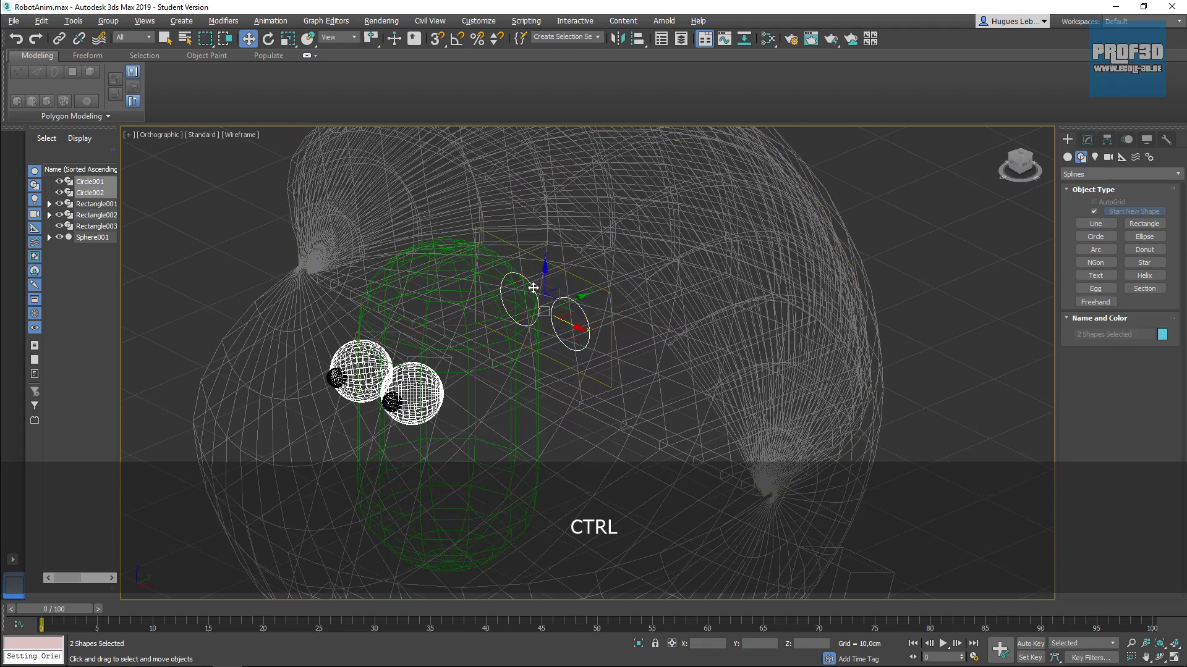
{"action": "left_click", "coordinate": [559, 270], "text": "ctrl"}
{"action": "scroll", "coordinate": [585, 352], "scroll_direction": "down", "scroll_amount": 2}
{"action": "left_click_drag", "start_coordinate": [580, 313], "coordinate": [169, 454]}
{"action": "middle_click_drag", "start_coordinate": [291, 410], "coordinate": [715, 264]}
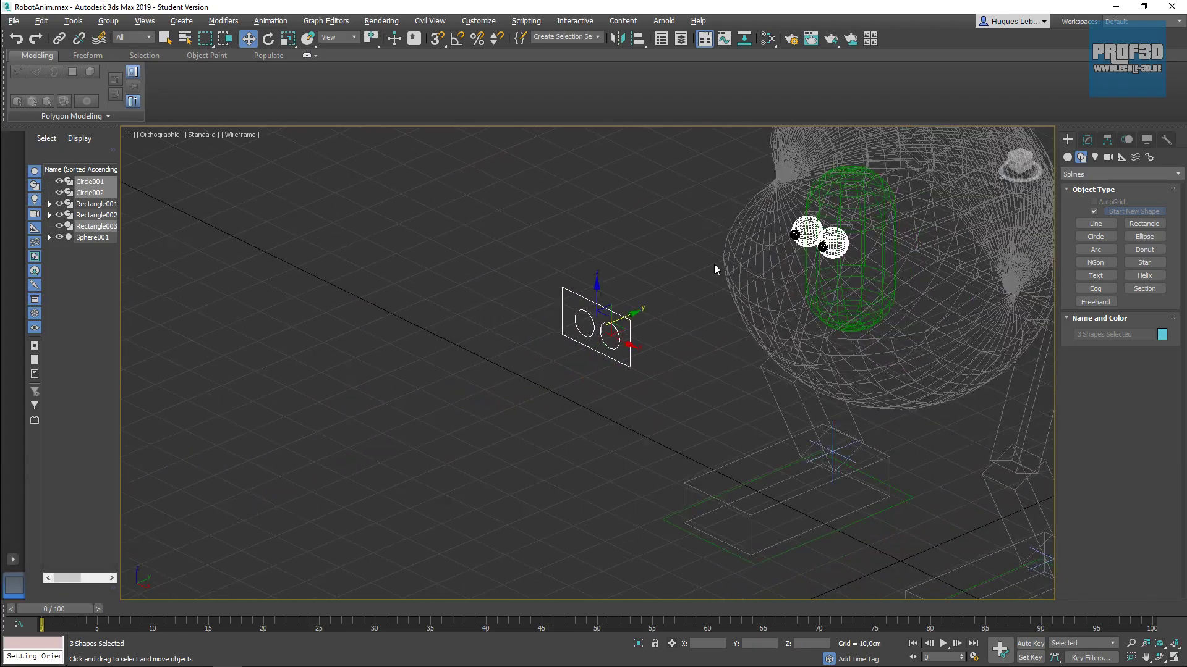
{"action": "left_click_drag", "start_coordinate": [631, 333], "coordinate": [432, 416]}
{"action": "mouse_move", "coordinate": [732, 344]}
{"action": "middle_mouse_down", "text": "alt"}
{"action": "mouse_move", "coordinate": [668, 353]}
{"action": "mouse_move", "coordinate": [636, 323]}
{"action": "mouse_move", "coordinate": [710, 309]}
{"action": "mouse_move", "coordinate": [784, 336]}
{"action": "mouse_move", "coordinate": [525, 347]}
{"action": "middle_mouse_up", "text": "alt"}
{"action": "left_click", "coordinate": [519, 346]}
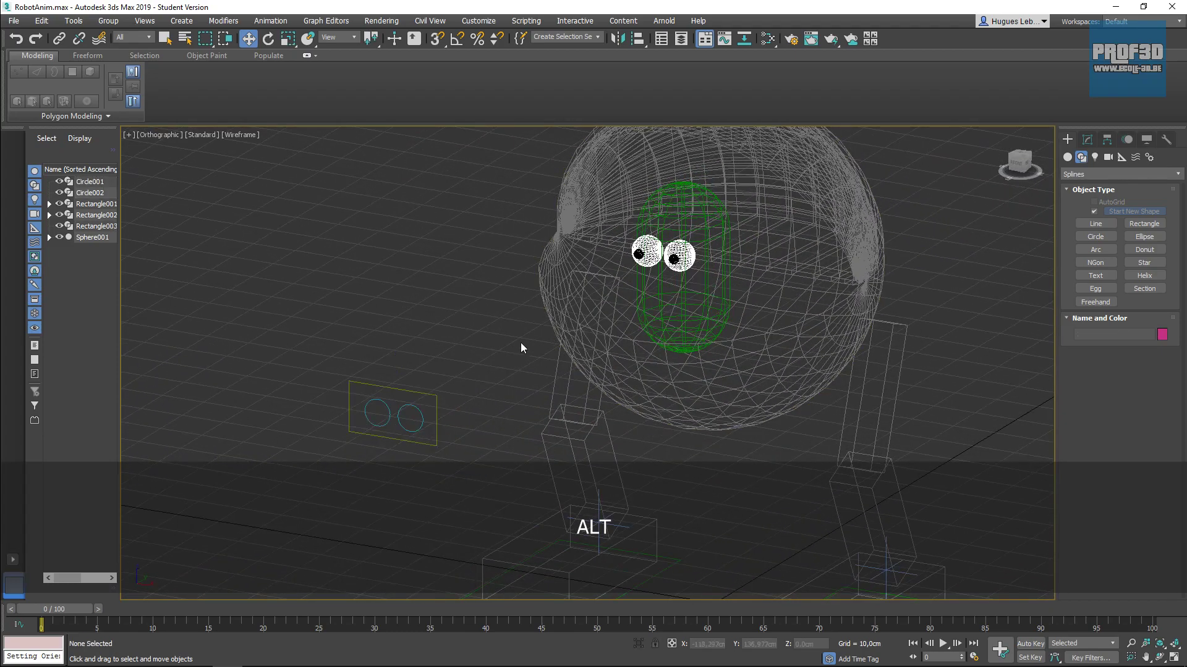
- Display the scene shaded and give the two circles and the rectangle a green object color
{"action": "key", "text": "F3"}
{"action": "left_click", "coordinate": [683, 272]}
{"action": "middle_click_drag", "start_coordinate": [683, 272], "coordinate": [854, 345], "text": "alt"}
{"action": "scroll", "coordinate": [854, 345], "scroll_direction": "down", "scroll_amount": 5}
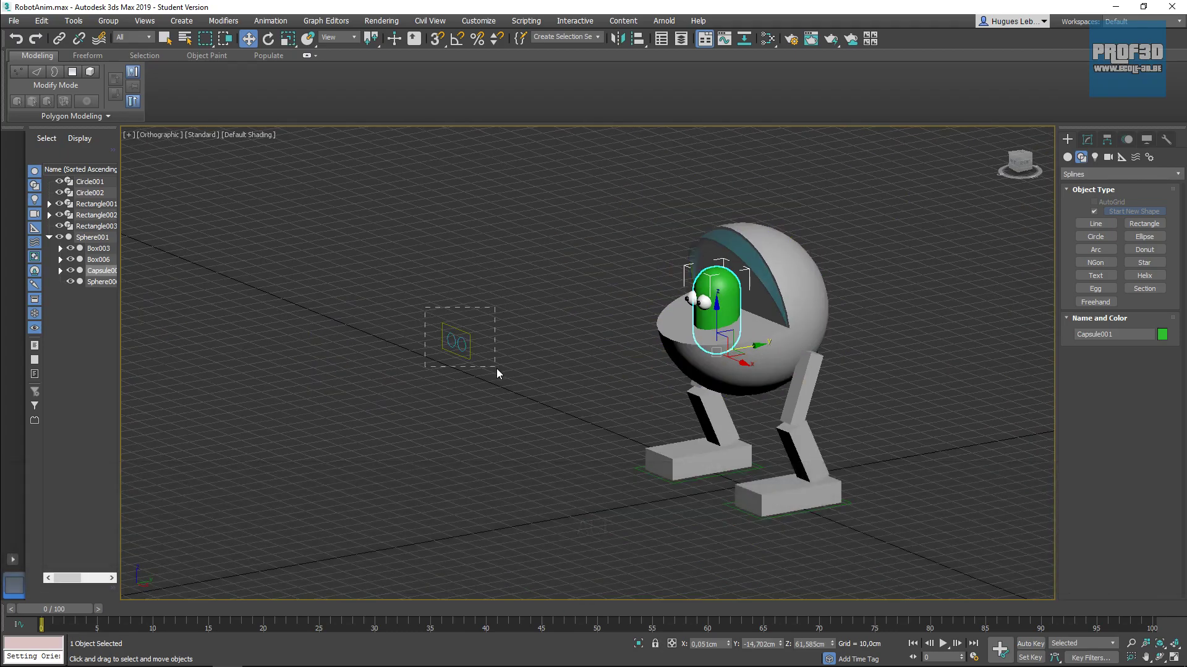
{"action": "left_click_drag", "start_coordinate": [425, 308], "coordinate": [495, 368]}
{"action": "left_click", "coordinate": [1160, 336]}
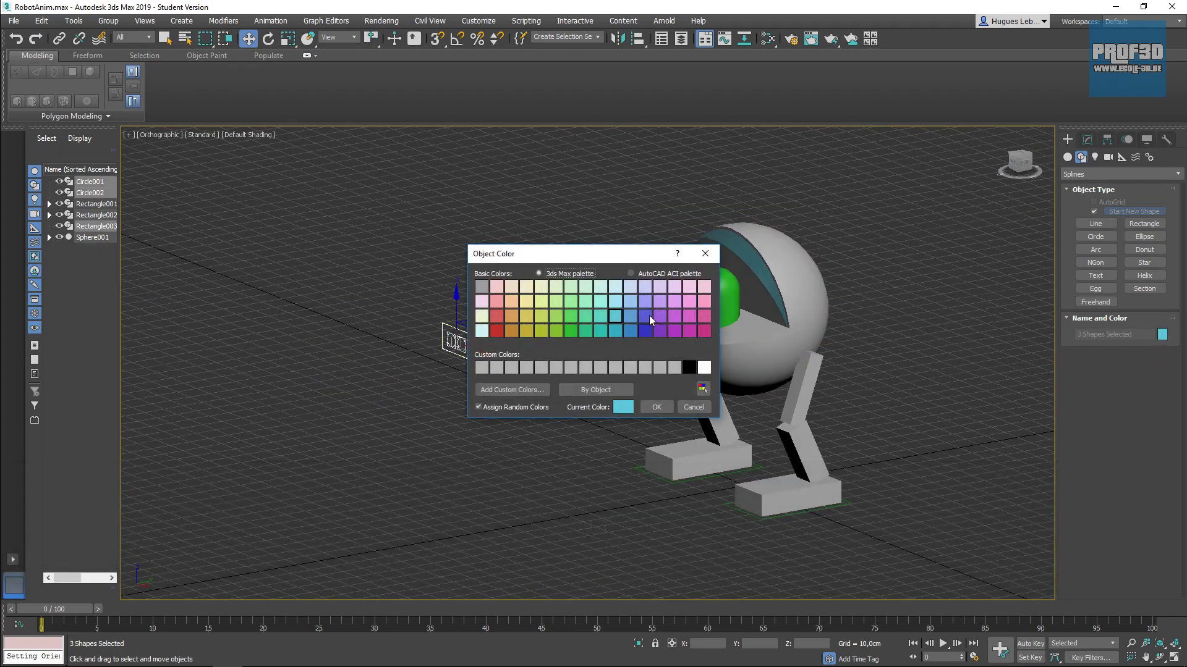
{"action": "left_click", "coordinate": [576, 331]}
{"action": "left_click", "coordinate": [656, 407]}
{"action": "left_click", "coordinate": [417, 384]}
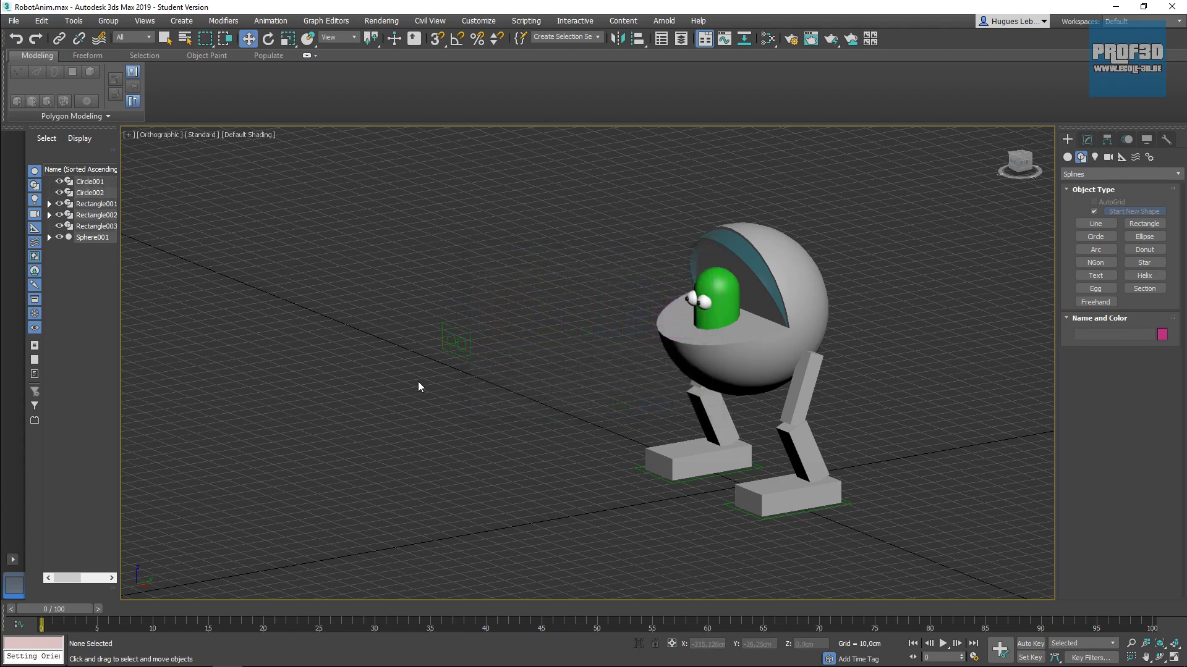
- Try moving the rectangle away from the two circles on its own, and undo the move
{"action": "scroll", "coordinate": [432, 402], "scroll_direction": "up", "scroll_amount": 3}
{"action": "middle_click_drag", "start_coordinate": [634, 373], "coordinate": [529, 359]}
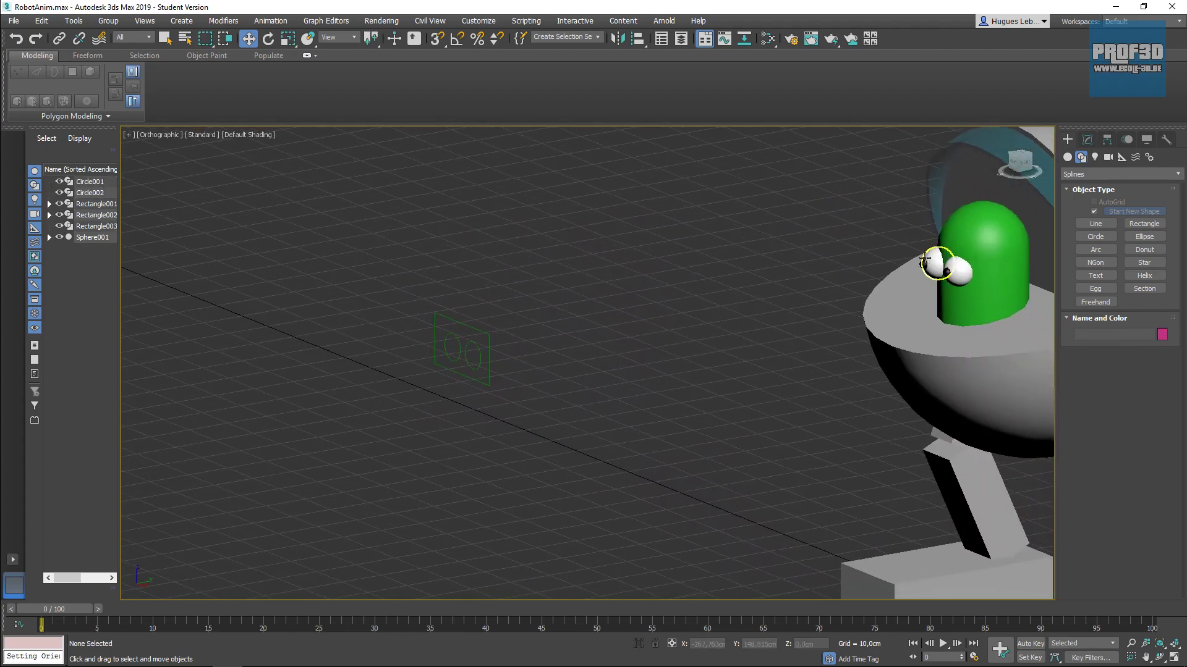
{"action": "left_click", "coordinate": [464, 346]}
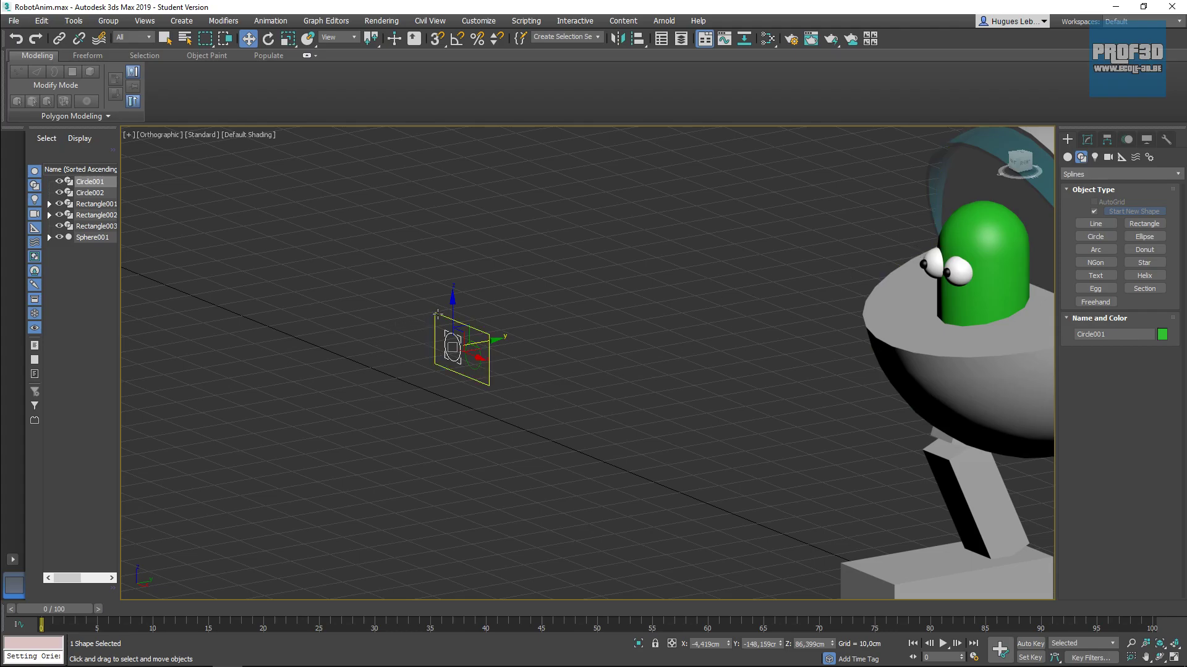
{"action": "left_click", "coordinate": [489, 331]}
{"action": "middle_click_drag", "start_coordinate": [485, 337], "coordinate": [488, 371], "text": "alt"}
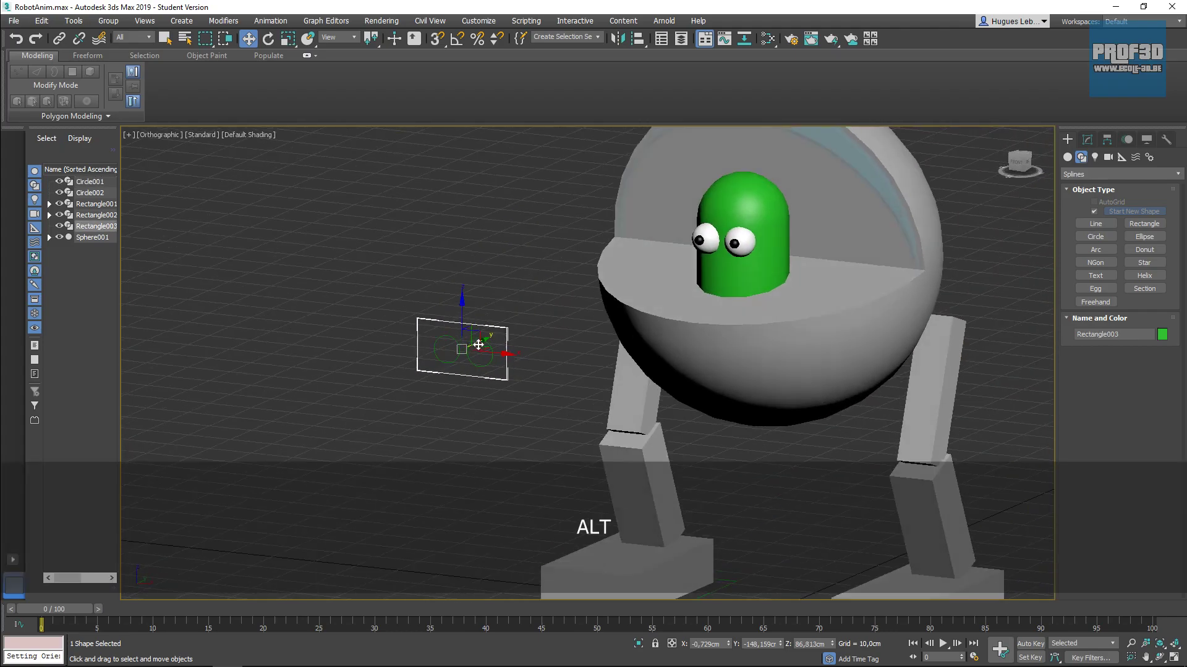
{"action": "left_click_drag", "start_coordinate": [473, 334], "coordinate": [422, 288]}
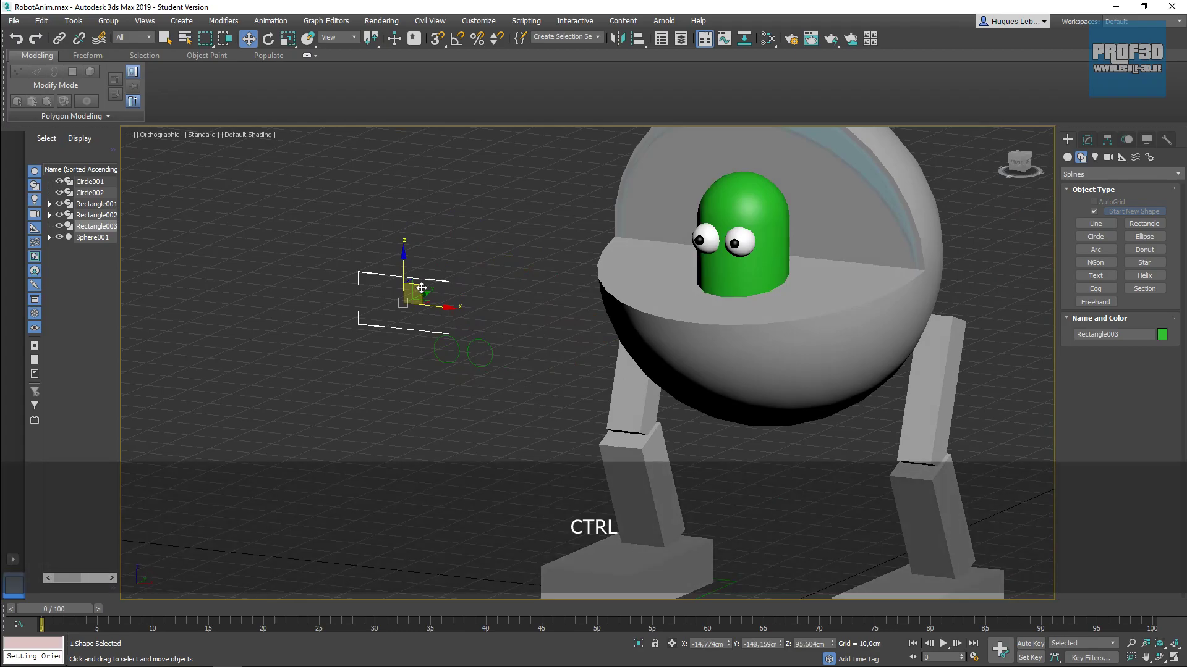
{"action": "key", "text": "ctrl+z"}
- Apply a LookAt Constraint to the eye Sphere002 with Circle001 as its target, and enable Keep Initial Offset
{"action": "middle_click_drag", "start_coordinate": [523, 402], "coordinate": [363, 309], "text": "alt"}
{"action": "middle_click_drag", "start_coordinate": [539, 282], "coordinate": [446, 329]}
{"action": "left_click", "coordinate": [584, 261]}
{"action": "middle_click_drag", "start_coordinate": [307, 426], "coordinate": [509, 416]}
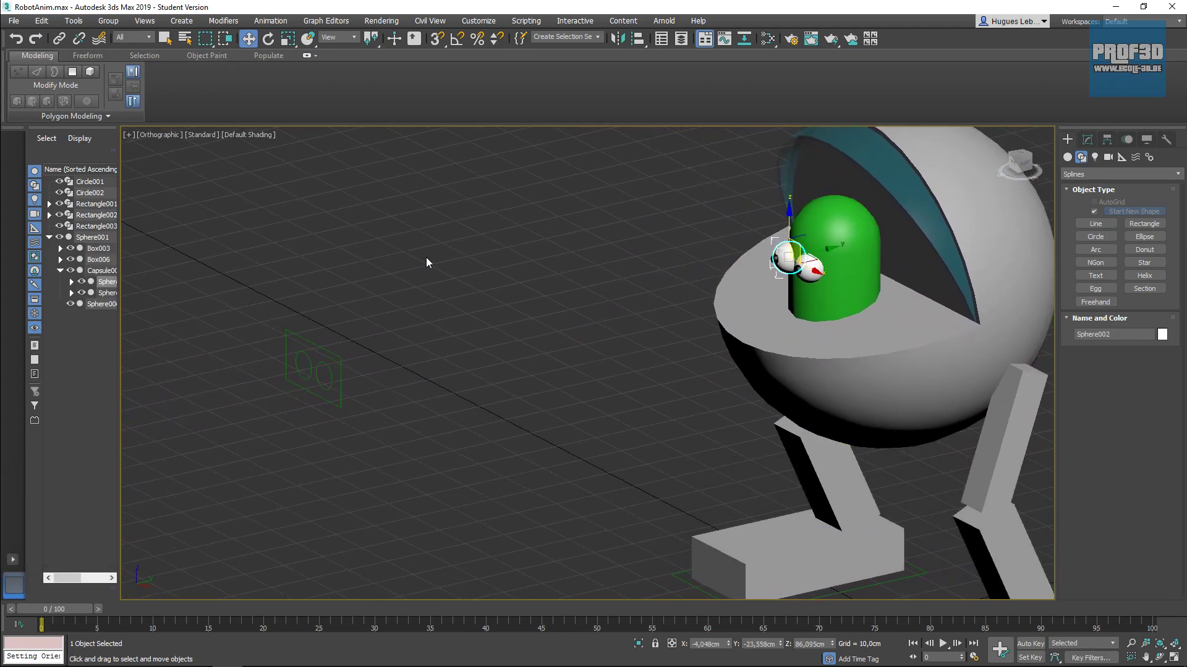
{"action": "left_click", "coordinate": [270, 21]}
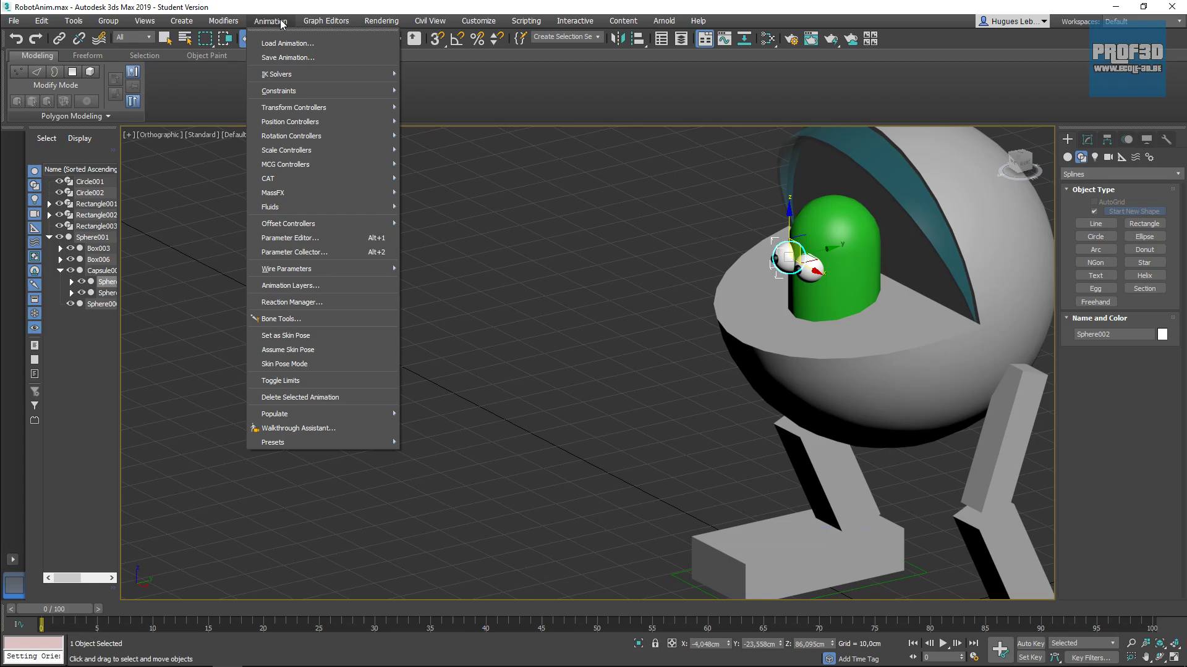
{"action": "mouse_move", "coordinate": [285, 92]}
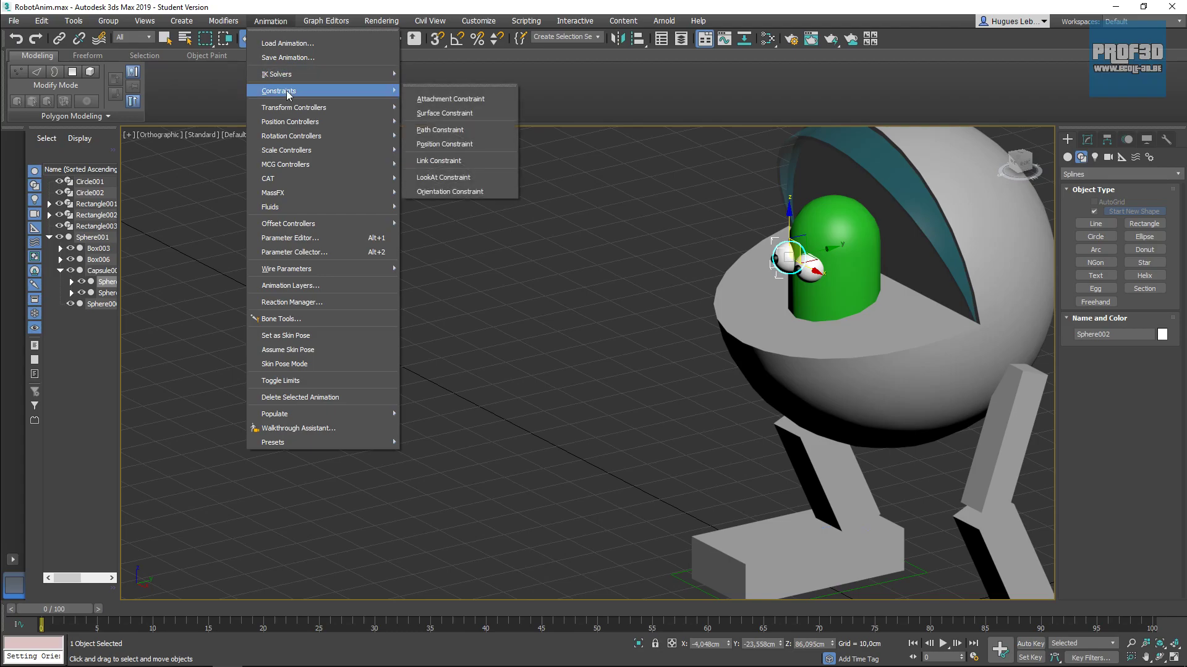
{"action": "left_click", "coordinate": [463, 179]}
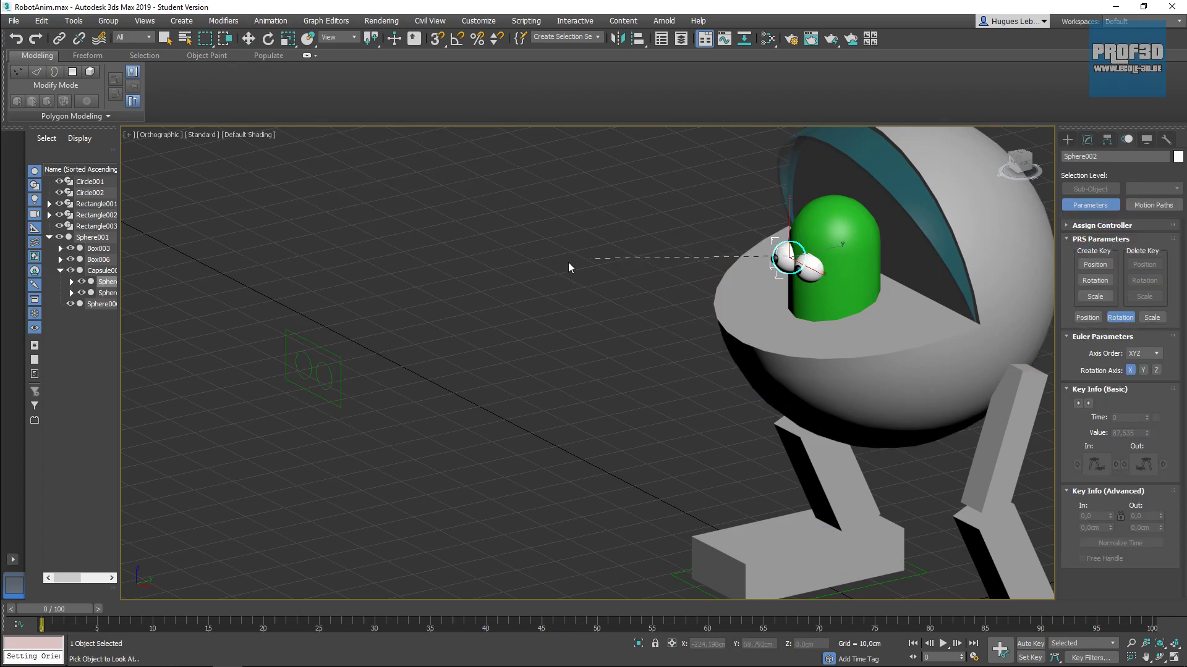
{"action": "left_click", "coordinate": [304, 355]}
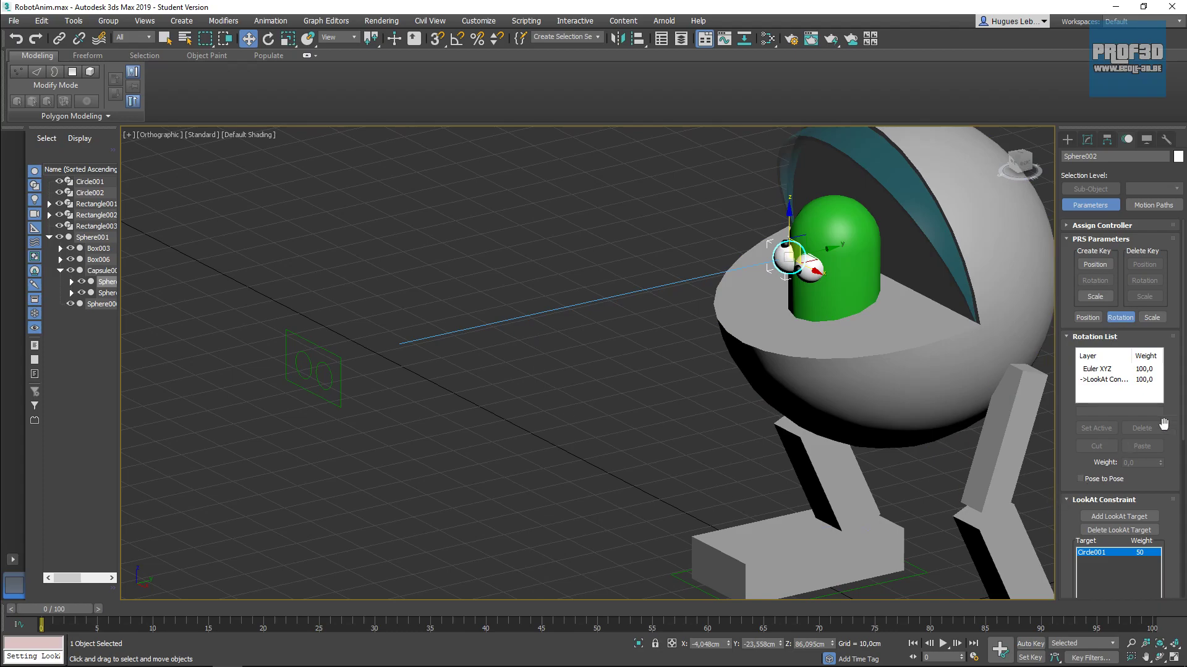
{"action": "left_click_drag", "start_coordinate": [1182, 410], "coordinate": [1182, 520]}
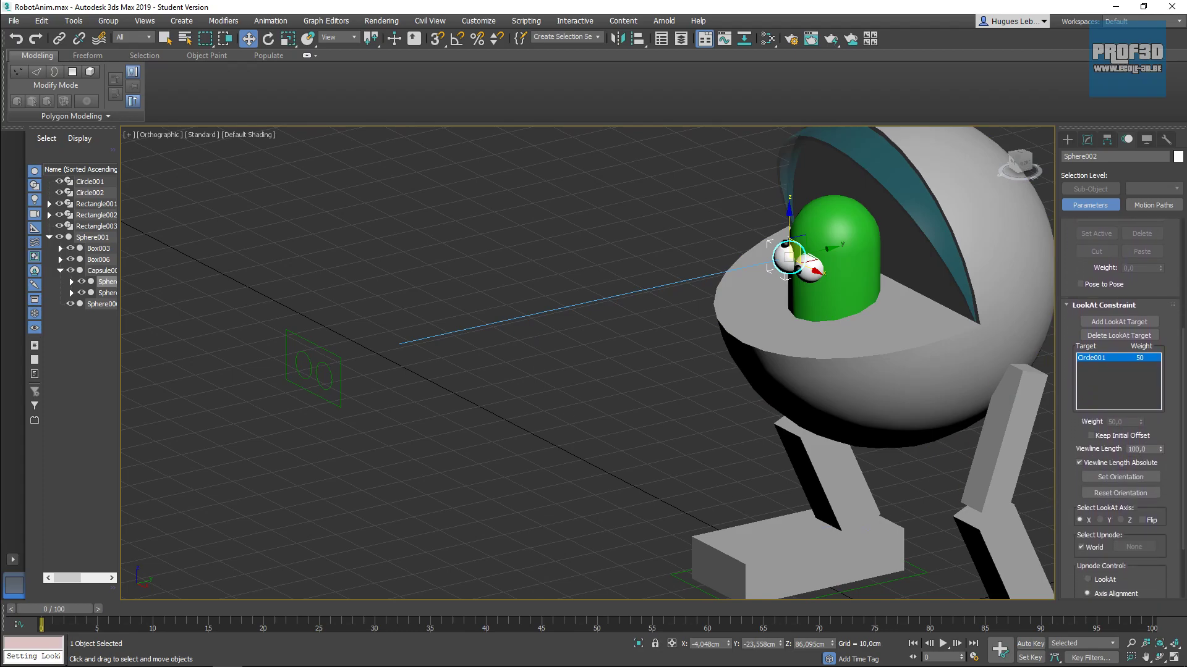
{"action": "left_click", "coordinate": [1090, 436]}
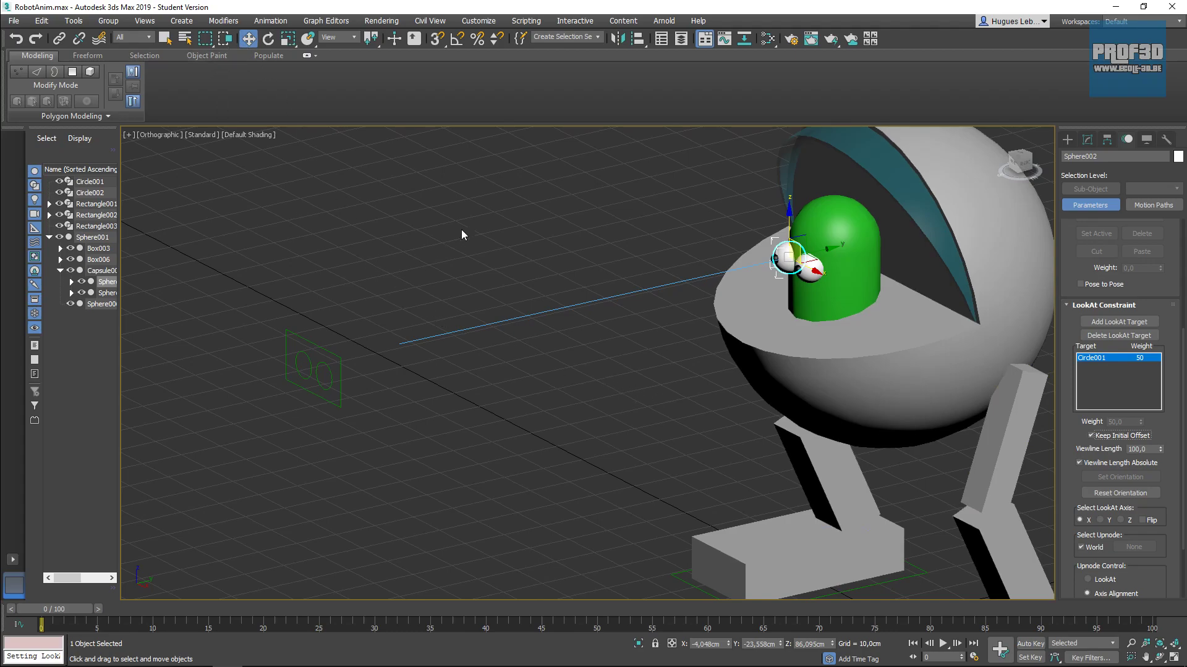
- Test the first eye's tracking by moving Circle001 out of the rectangle, and undo the move
{"action": "middle_click_drag", "start_coordinate": [461, 351], "coordinate": [489, 343], "text": "alt"}
{"action": "left_click", "coordinate": [488, 341]}
{"action": "left_click_drag", "start_coordinate": [493, 321], "coordinate": [458, 316]}
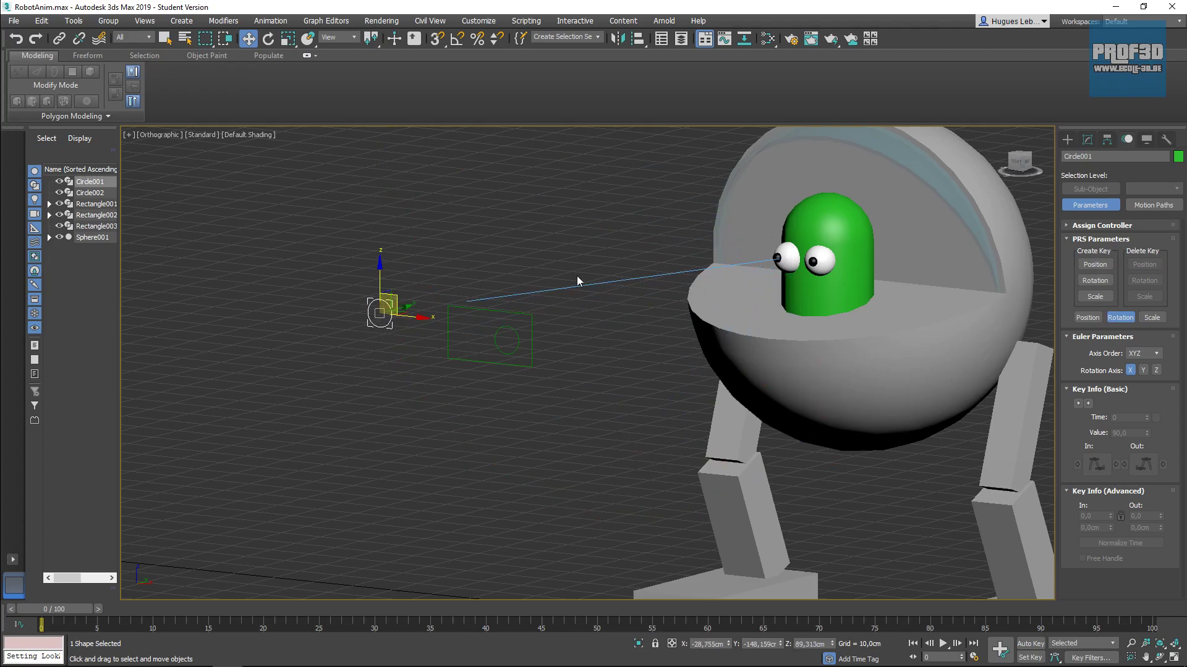
{"action": "key", "text": "ctrl+z"}
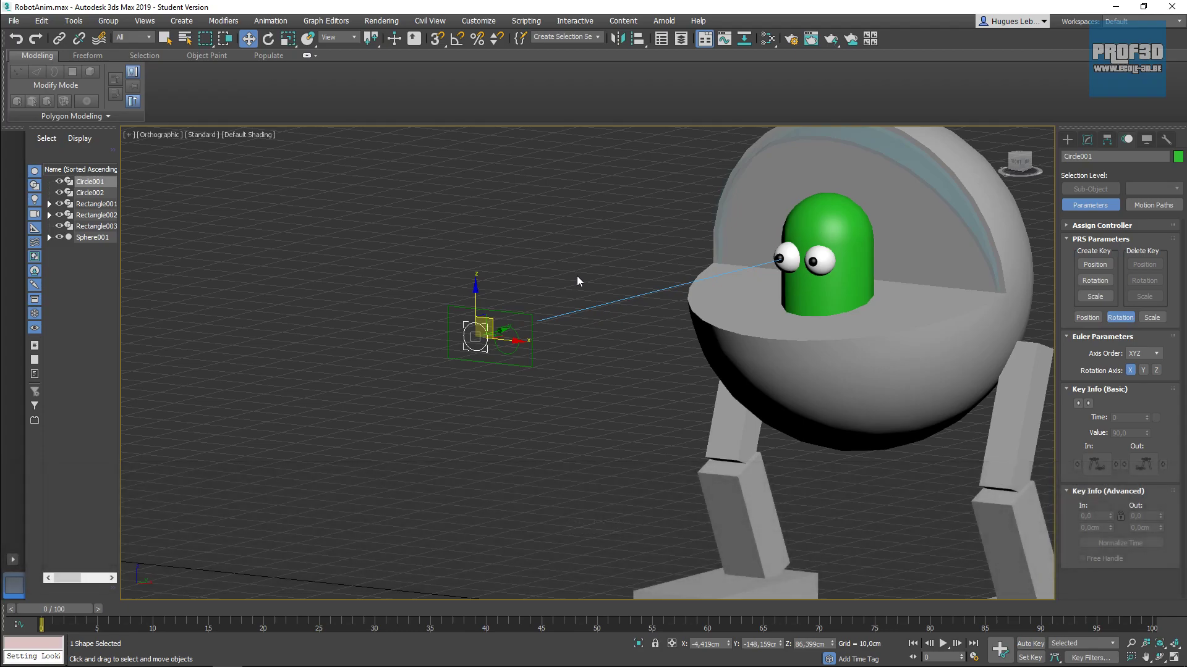
- Apply a LookAt Constraint to the eye Sphere003 with Circle002 as its target, and enable Keep Initial Offset
{"action": "left_click", "coordinate": [820, 261]}
{"action": "left_click", "coordinate": [270, 21]}
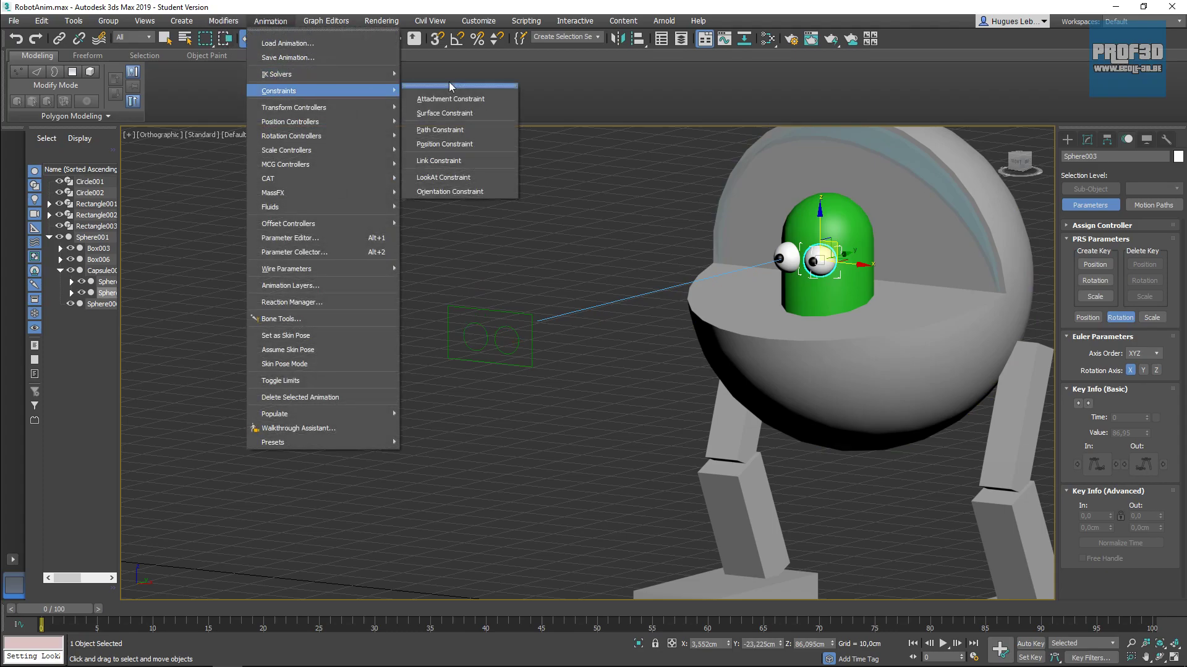
{"action": "left_click", "coordinate": [464, 180]}
{"action": "left_click", "coordinate": [511, 326]}
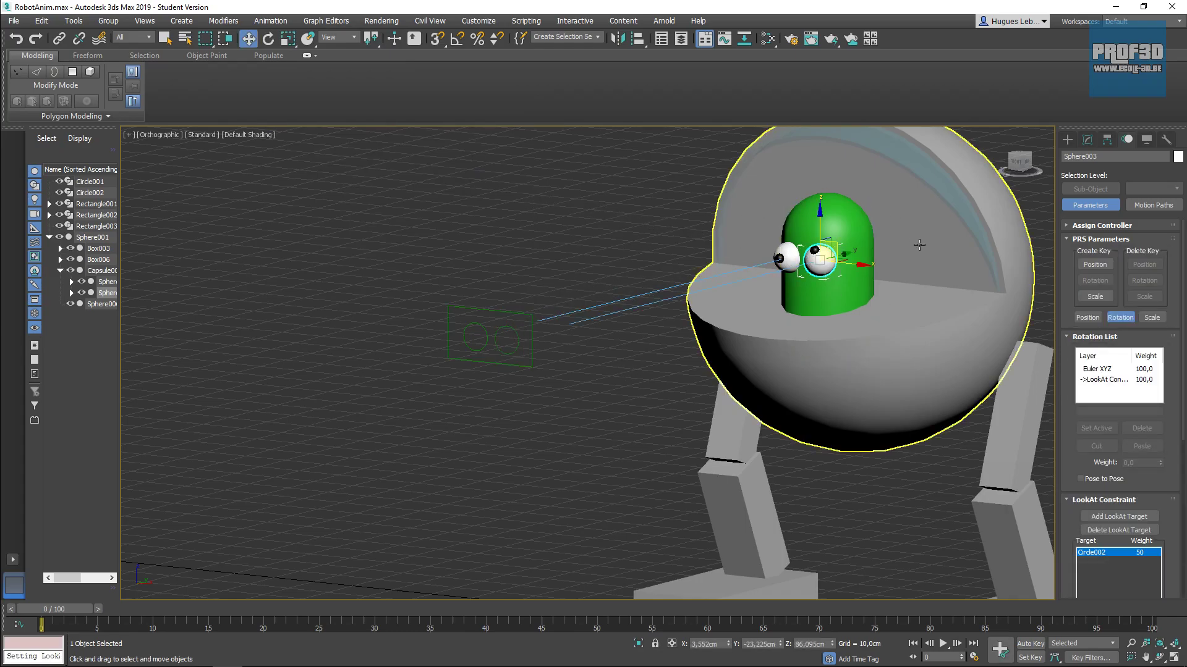
{"action": "scroll", "coordinate": [1120, 500], "scroll_direction": "down", "scroll_amount": 2}
{"action": "left_click", "coordinate": [1092, 557]}
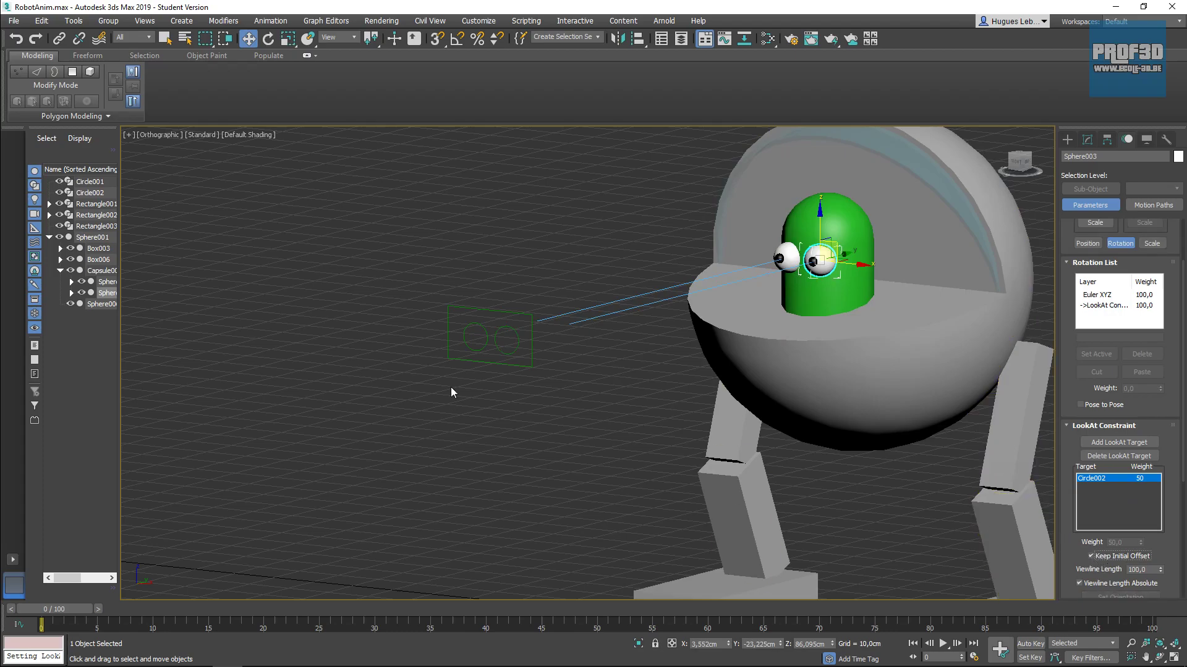
- Test both eyes by moving Circle001 above the rectangle and Circle002 to about X 107.6 cm, Z 133.2 cm
{"action": "left_click", "coordinate": [475, 336]}
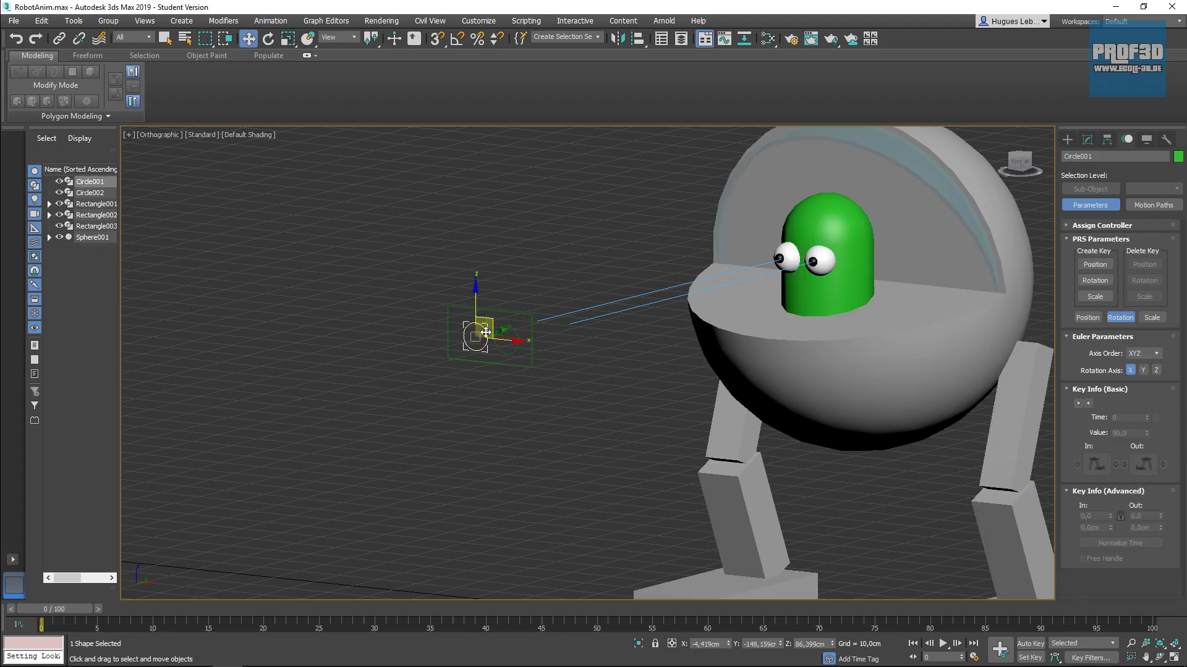
{"action": "left_click_drag", "start_coordinate": [475, 336], "coordinate": [405, 219]}
{"action": "left_click", "coordinate": [505, 327]}
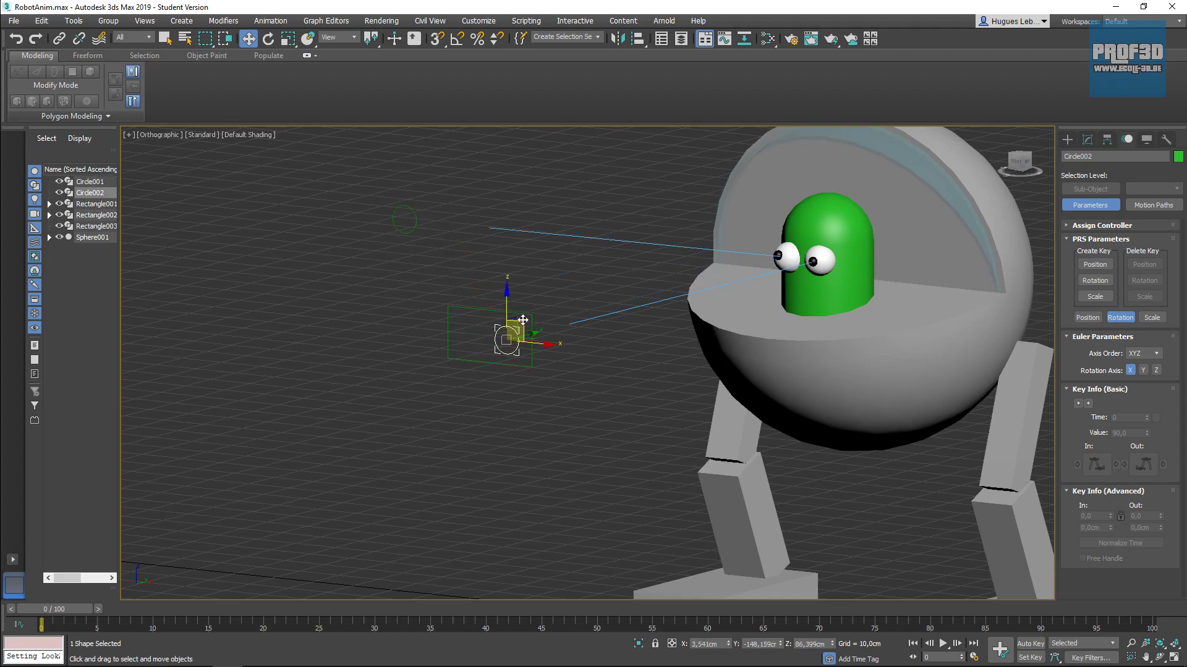
{"action": "left_click_drag", "start_coordinate": [504, 328], "coordinate": [914, 156]}
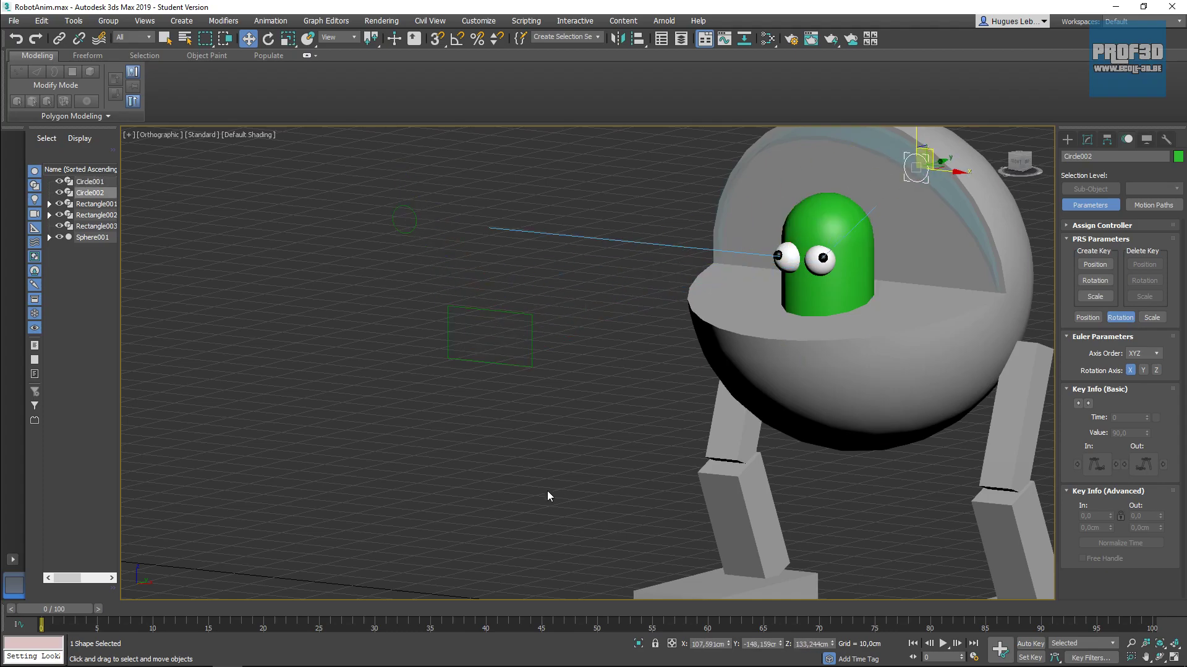
- Undo the test moves of Circle002 and Circle001 to return both shapes to the rectangle
{"action": "scroll", "coordinate": [548, 490], "scroll_direction": "down", "scroll_amount": 2}
{"action": "key", "text": "ctrl+z"}
{"action": "key", "text": "ctrl+z"}
{"action": "key", "text": "ctrl+z"}
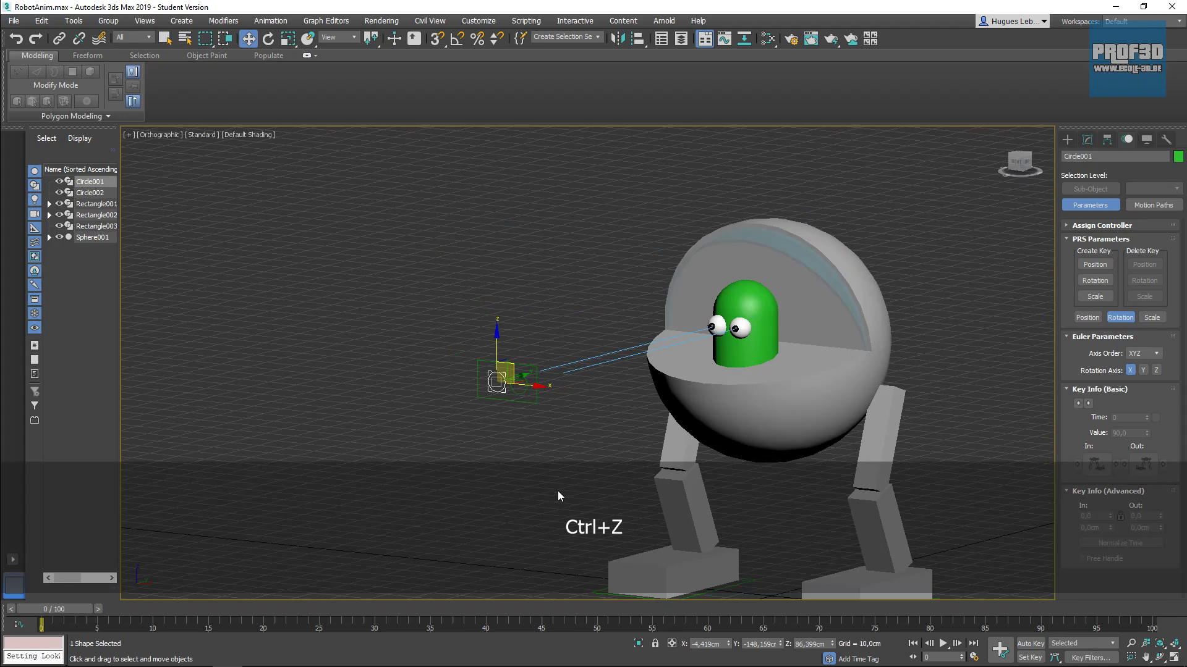
- Select Circle001 and Circle002, test the eyes by moving both circles together below the rectangle, and undo the move
{"action": "scroll", "coordinate": [538, 420], "scroll_direction": "up", "scroll_amount": 2}
{"action": "left_click", "coordinate": [513, 371], "text": "ctrl"}
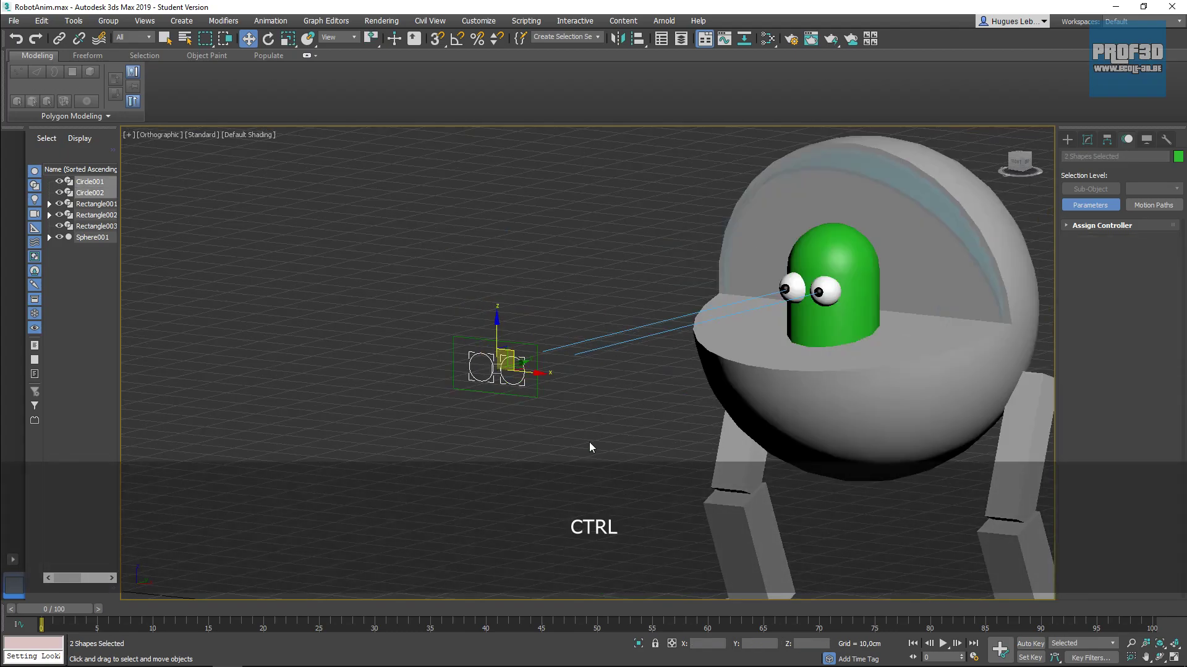
{"action": "left_click", "coordinate": [494, 380]}
{"action": "left_click", "coordinate": [491, 376]}
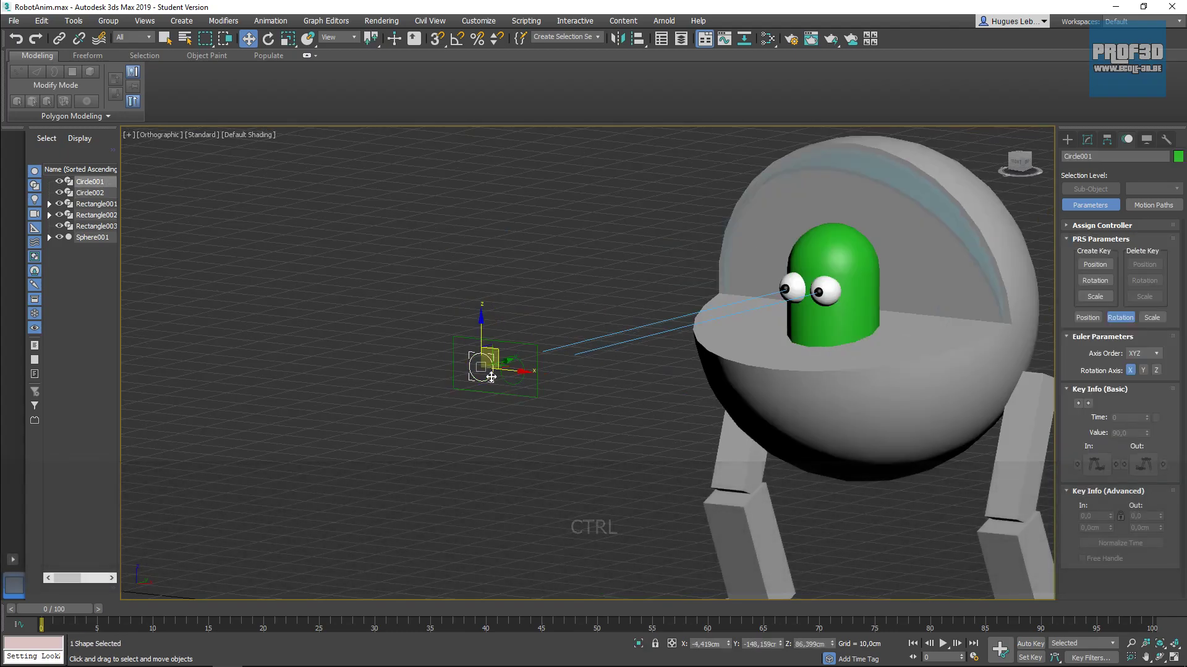
{"action": "left_click", "coordinate": [504, 382], "text": "ctrl"}
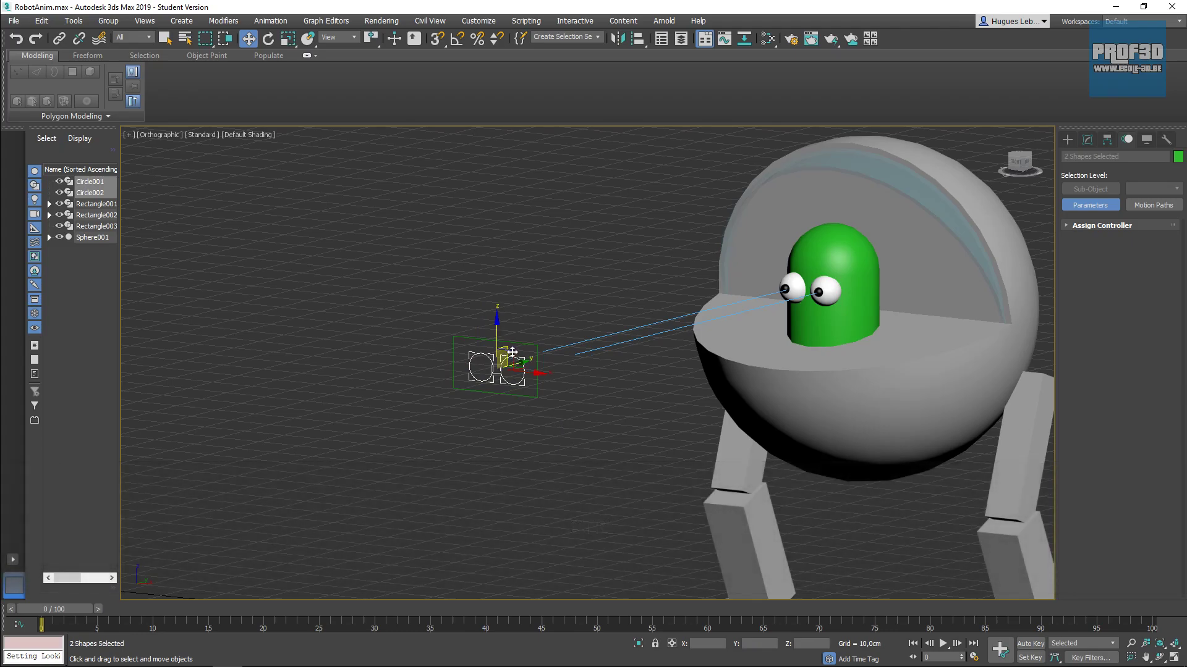
{"action": "left_click_drag", "start_coordinate": [508, 356], "coordinate": [572, 432]}
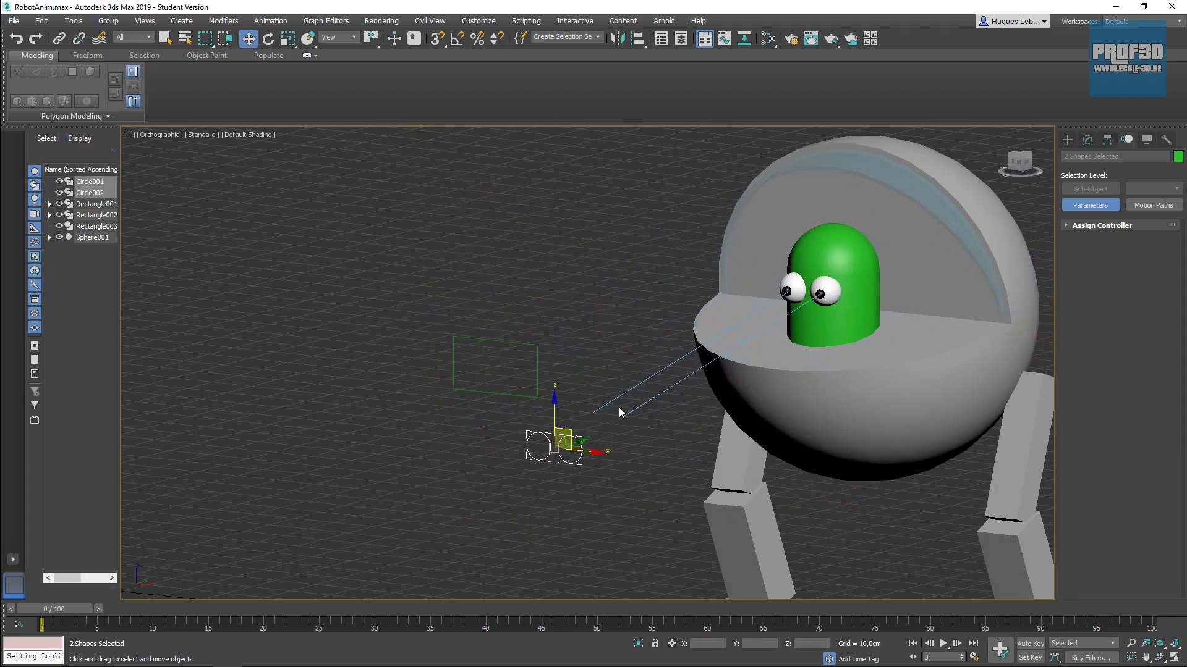
{"action": "key", "text": "ctrl+z"}
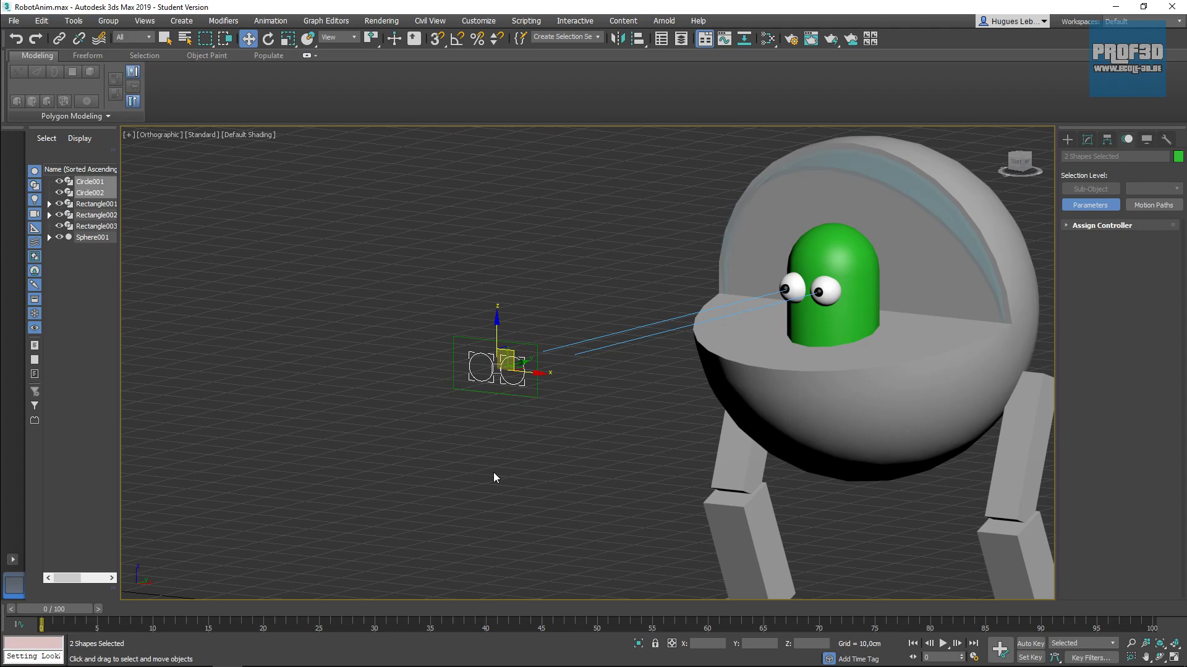
- Link the selected Circle001 and Circle002 to Rectangle003 as their parent, and return to the Move tool
{"action": "left_click", "coordinate": [60, 41]}
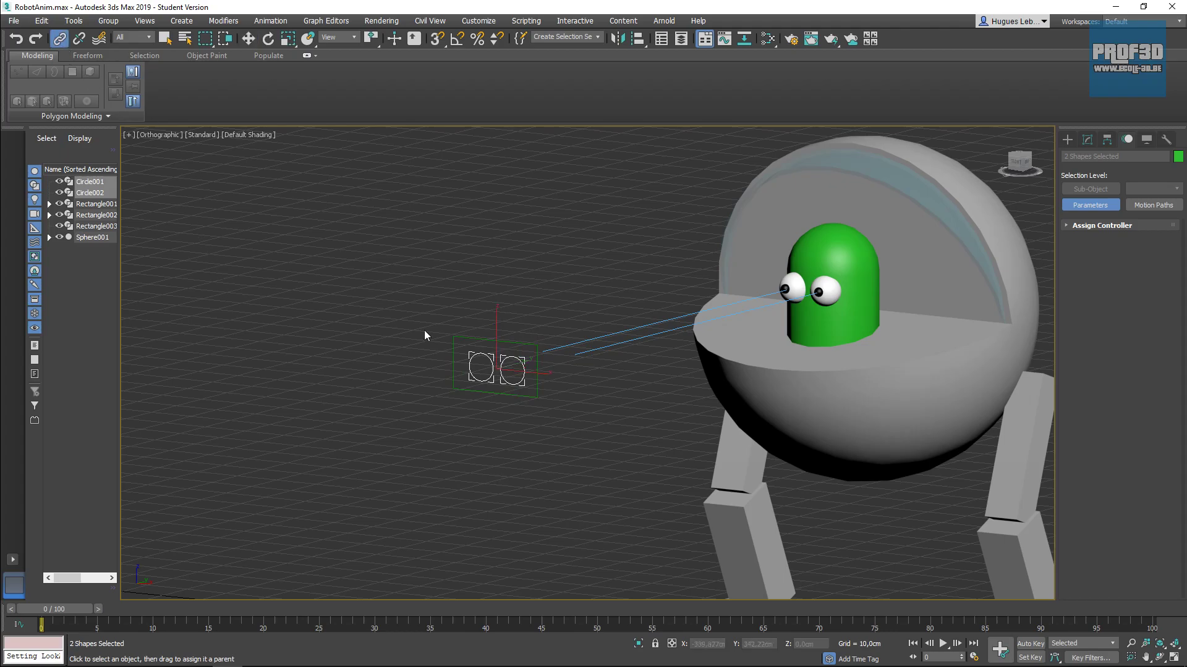
{"action": "left_click_drag", "start_coordinate": [495, 383], "coordinate": [460, 340]}
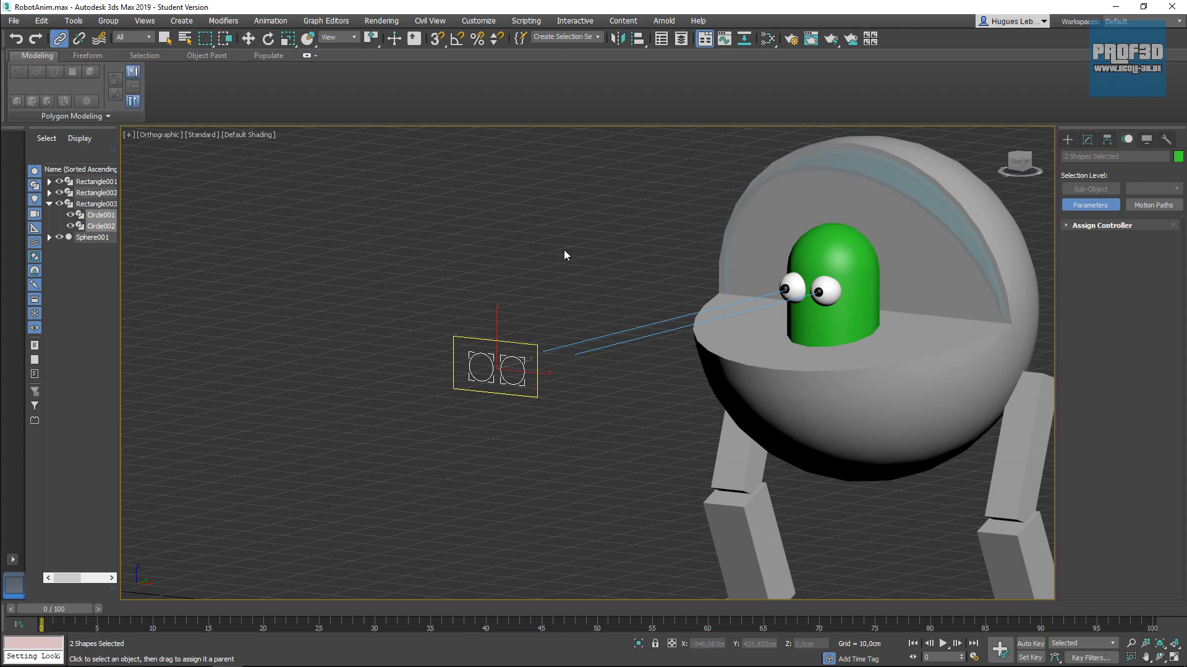
{"action": "left_click", "coordinate": [248, 38]}
- Test the link by moving Rectangle003 about 23 cm along negative X and 11 cm down, undo the move, and clear the selection
{"action": "left_click", "coordinate": [499, 342]}
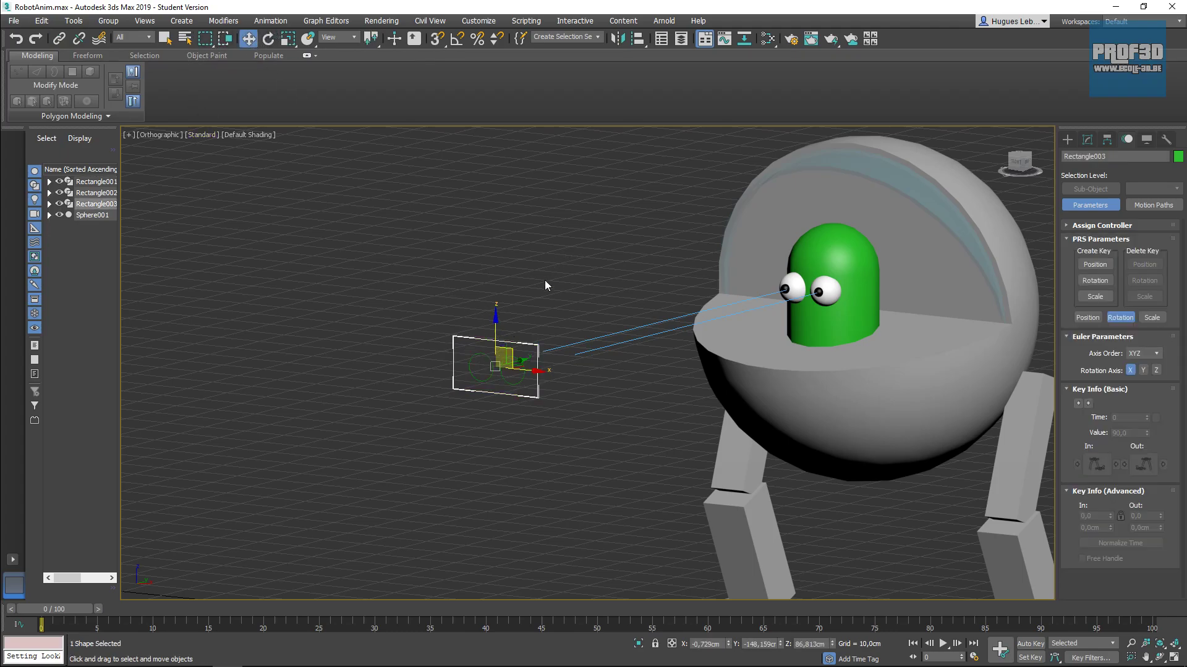
{"action": "left_click_drag", "start_coordinate": [518, 352], "coordinate": [421, 394]}
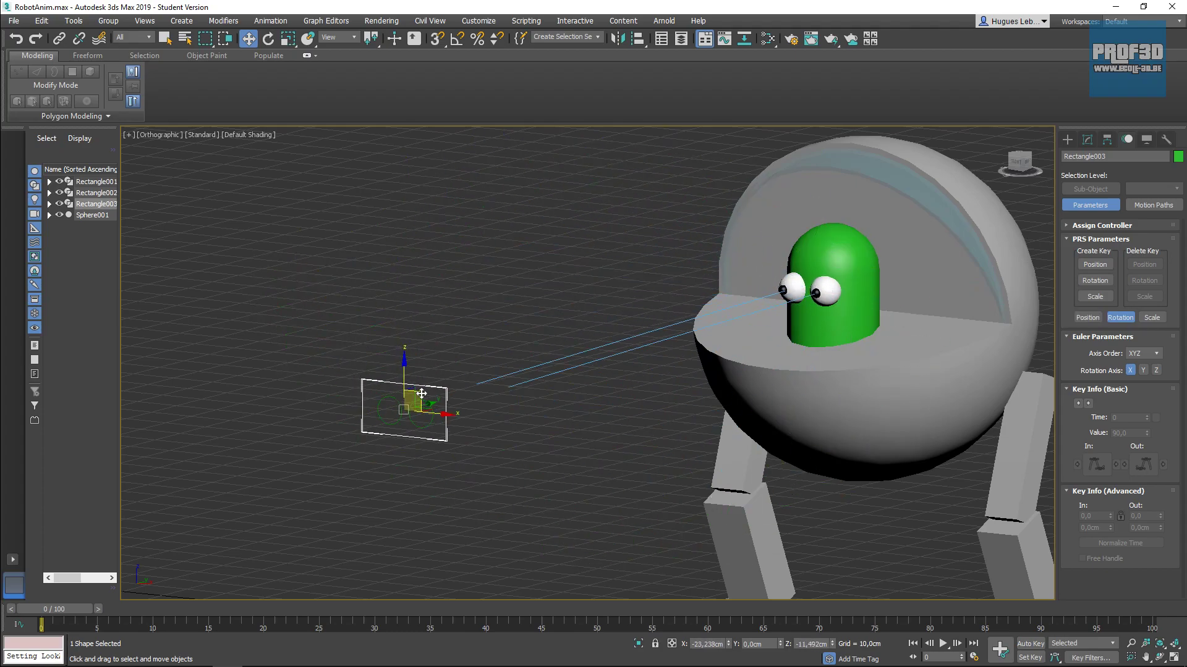
{"action": "key", "text": "ctrl+z"}
{"action": "left_click", "coordinate": [503, 428]}
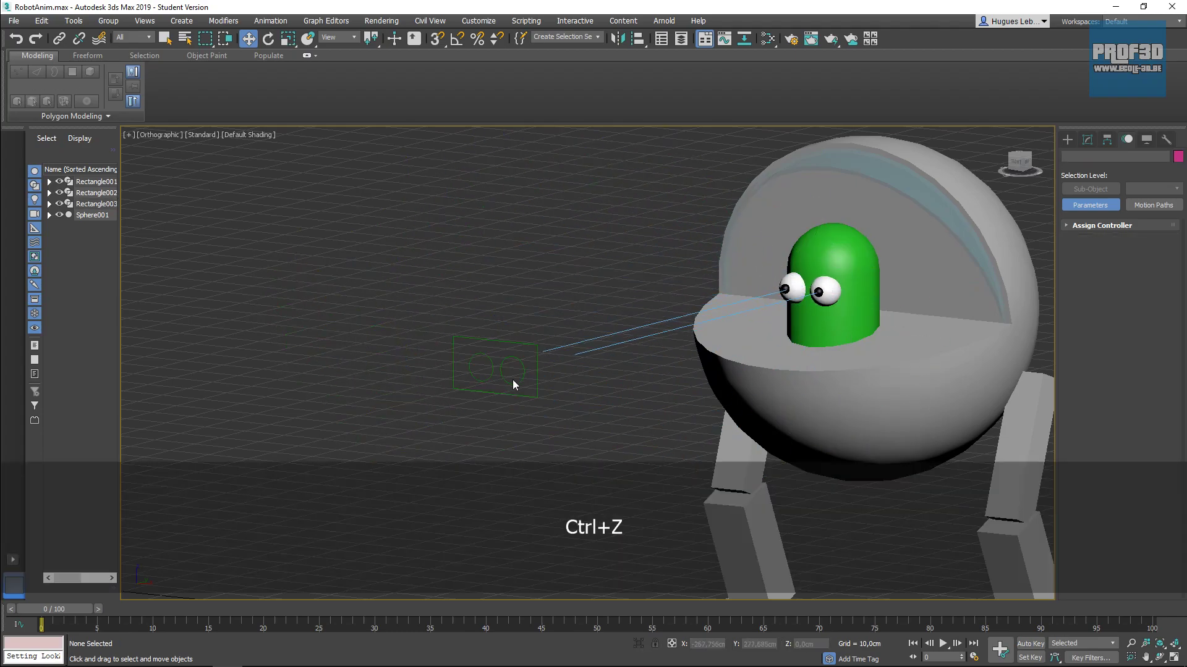
- Test independent eye control by moving Circle002 far along positive X and Circle001 up to about Z 143.7 cm, and undo both moves
{"action": "left_click", "coordinate": [513, 380]}
{"action": "left_click_drag", "start_coordinate": [516, 358], "coordinate": [1044, 356]}
{"action": "left_click", "coordinate": [490, 363]}
{"action": "left_click", "coordinate": [492, 361]}
{"action": "left_click_drag", "start_coordinate": [483, 326], "coordinate": [533, 69]}
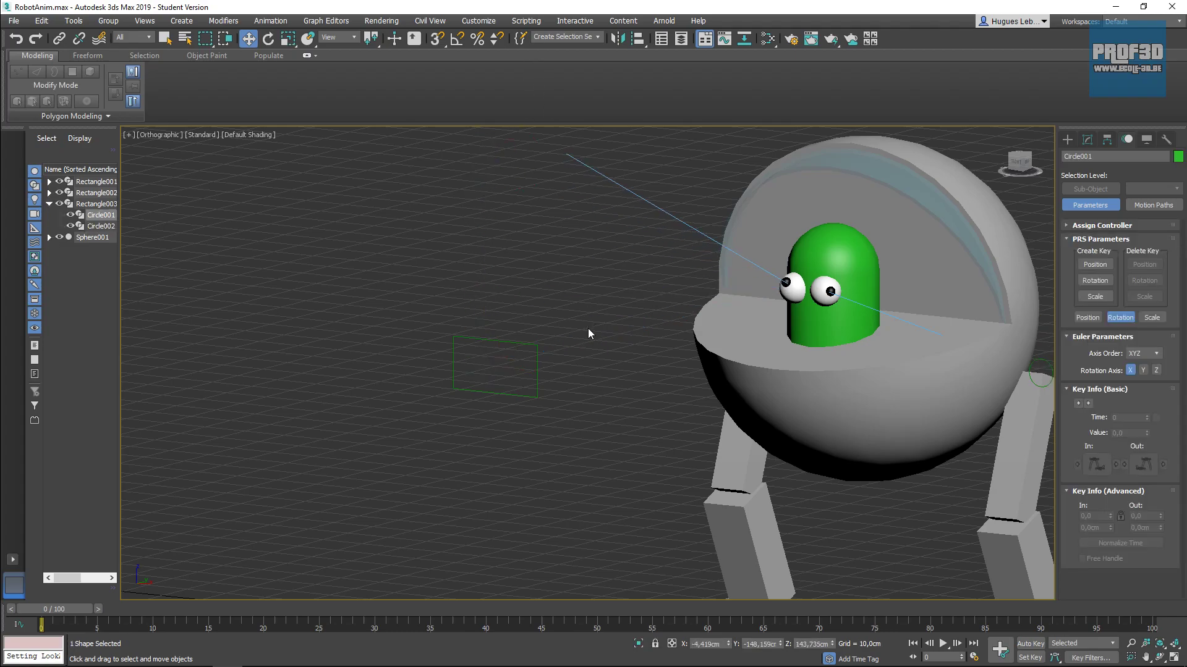
{"action": "key", "text": "ctrl+z"}
{"action": "key", "text": "ctrl+z"}
{"action": "key", "text": "ctrl+z"}
{"action": "key", "text": "ctrl+z"}
{"action": "middle_click_drag", "start_coordinate": [629, 269], "coordinate": [556, 290]}
{"action": "scroll", "coordinate": [587, 316], "scroll_direction": "up", "scroll_amount": 2}
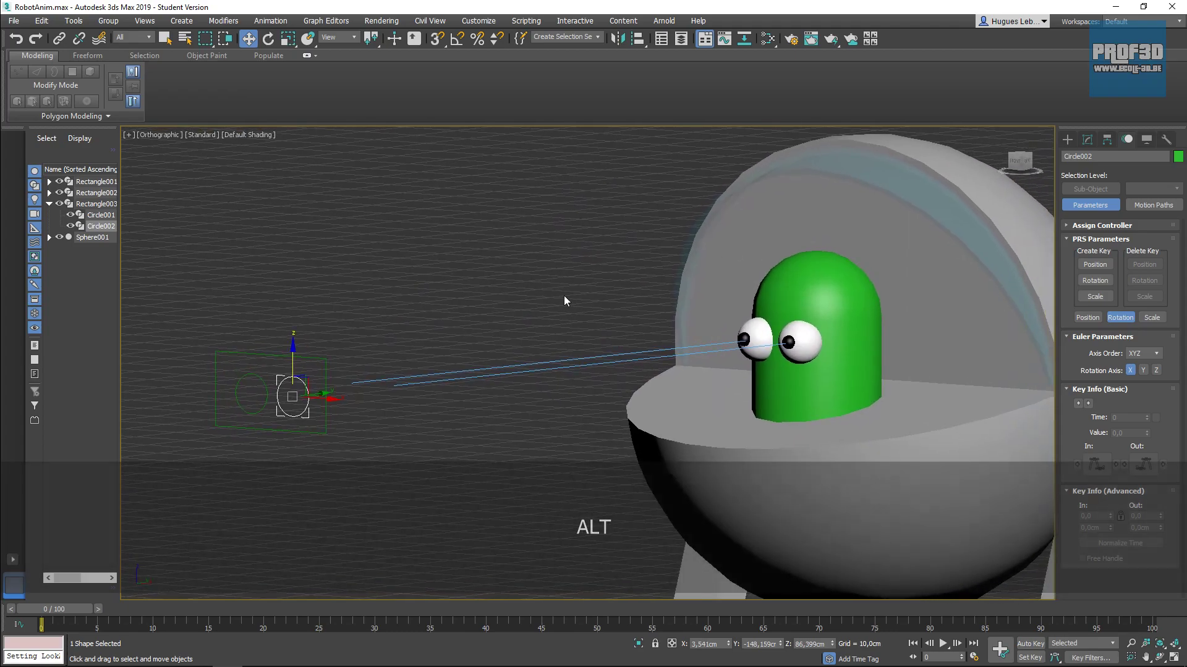